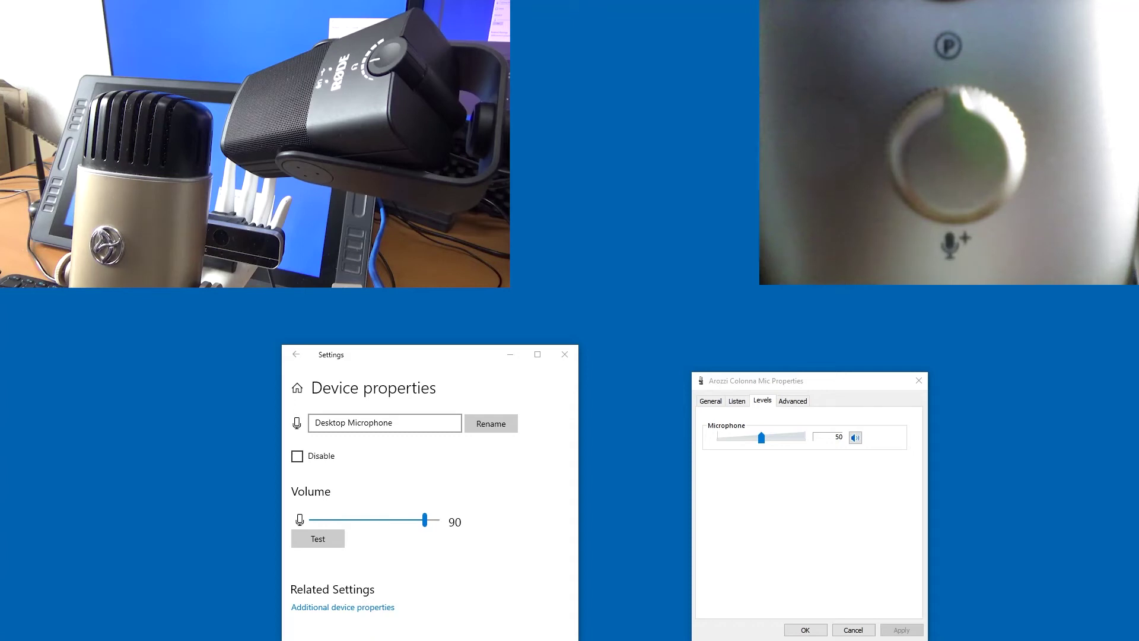
Step: Append ' (Rode)' to the microphone name, making it 'Desktop Microphone (Rode)'
{"action": "left_click_drag", "start_coordinate": [826, 387], "coordinate": [806, 375]}
{"action": "left_click_drag", "start_coordinate": [475, 362], "coordinate": [484, 356]}
{"action": "left_click", "coordinate": [436, 426]}
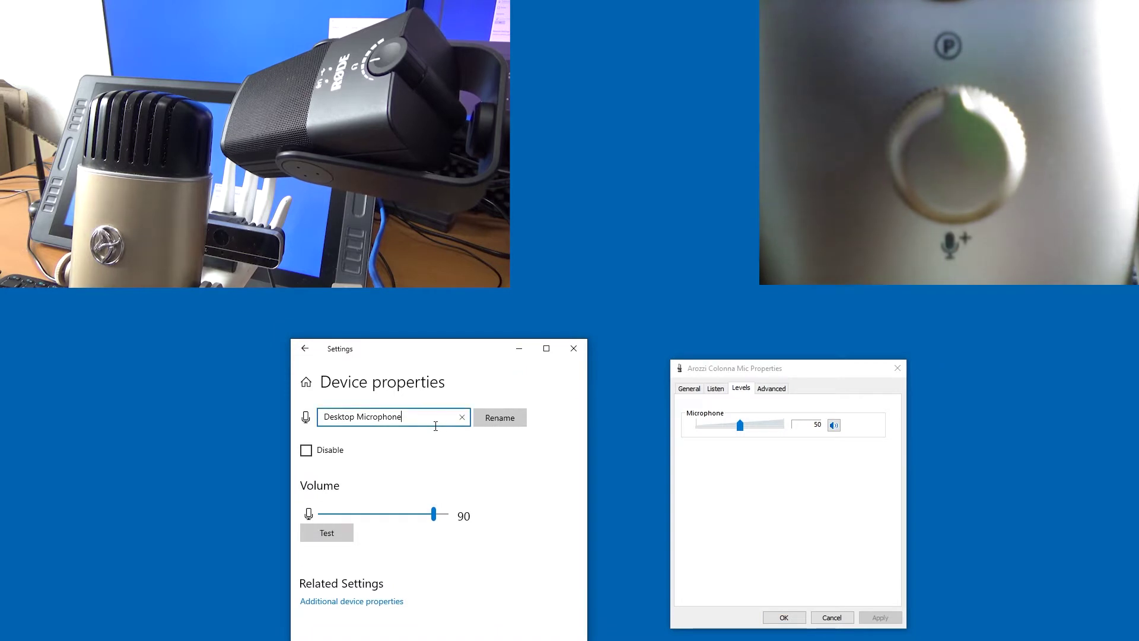
{"action": "type", "text": "(Rode)"}
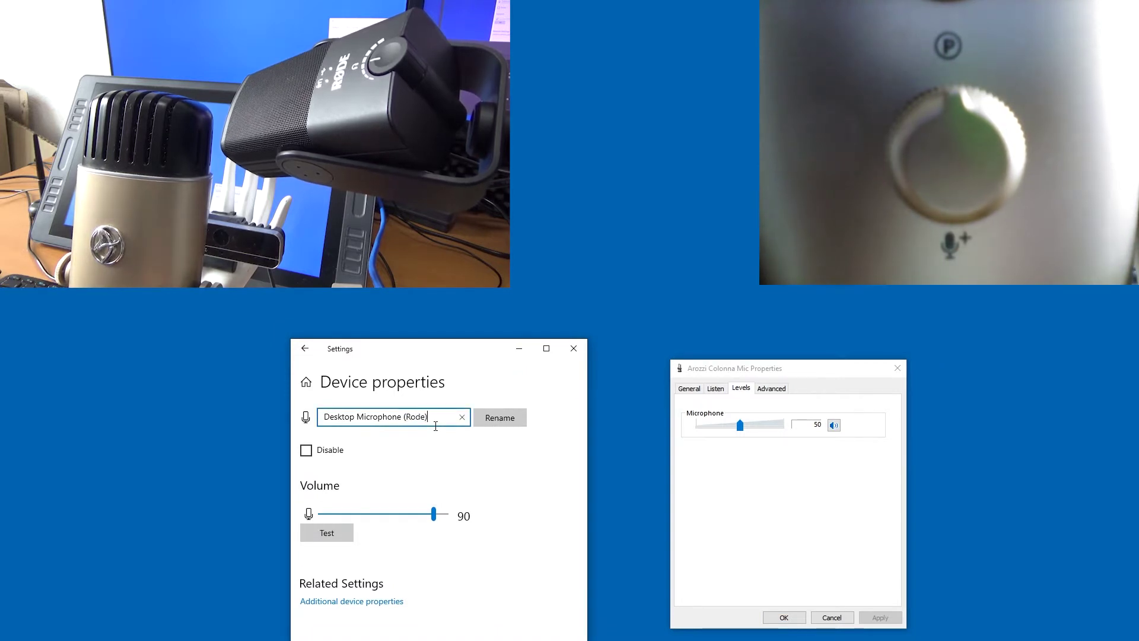
Step: Adjust the recording level, settle the Settings volume at 90, and close both property windows
{"action": "left_click", "coordinate": [727, 368]}
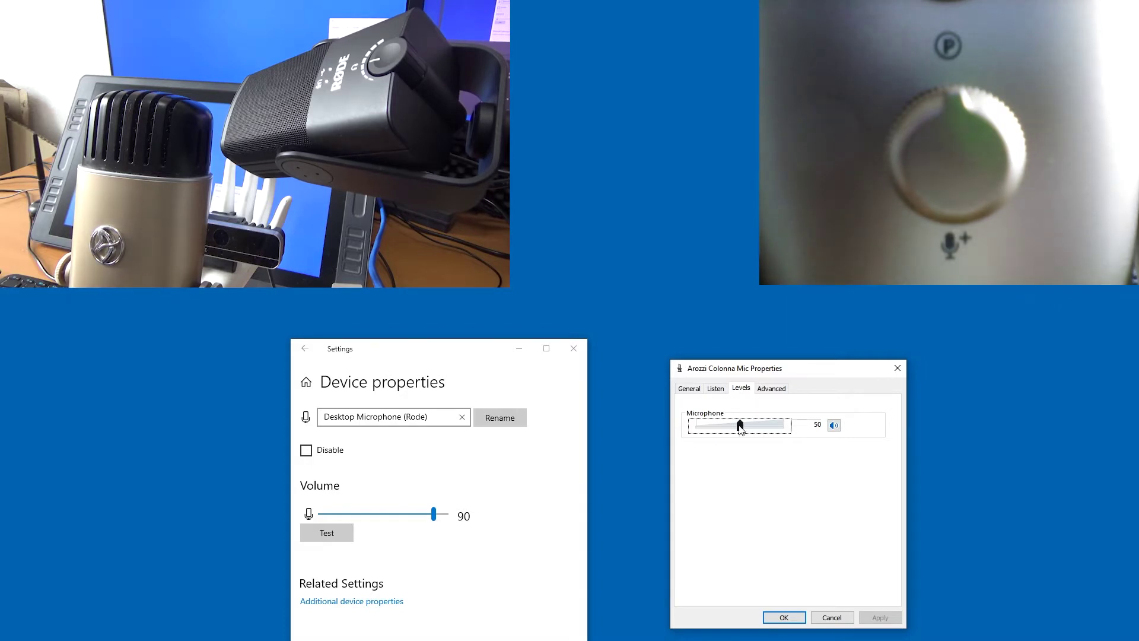
{"action": "mouse_move", "coordinate": [741, 426]}
{"action": "left_mouse_down"}
{"action": "mouse_move", "coordinate": [762, 426]}
{"action": "mouse_move", "coordinate": [741, 427]}
{"action": "left_mouse_up"}
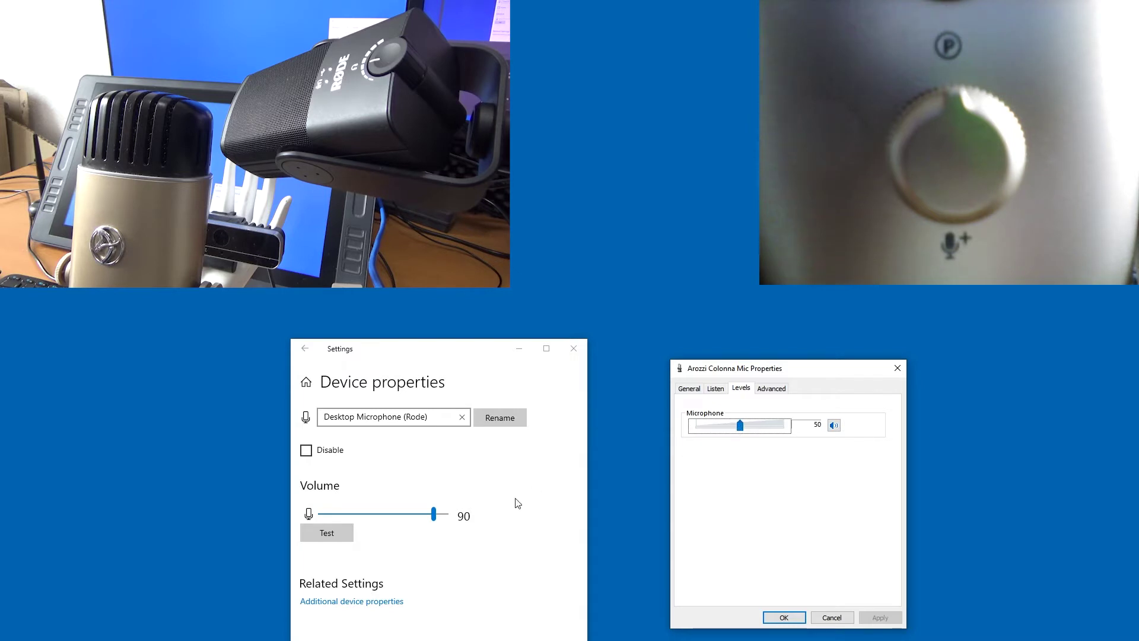
{"action": "left_click_drag", "start_coordinate": [439, 521], "coordinate": [439, 521]}
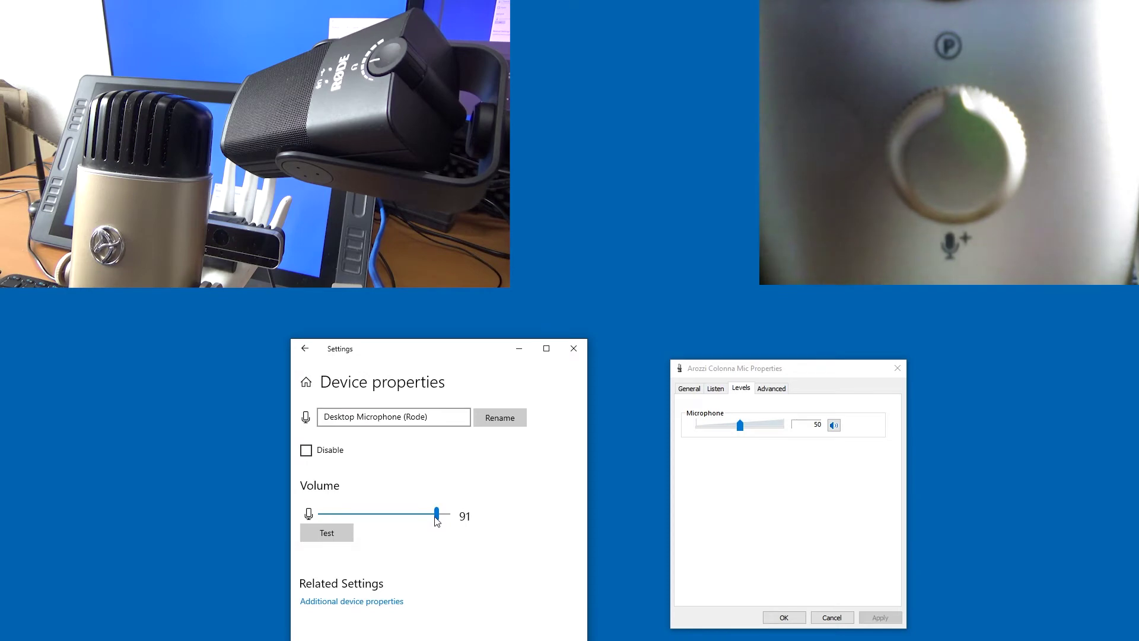
{"action": "key", "text": "Left"}
{"action": "left_click", "coordinate": [898, 368]}
{"action": "left_click", "coordinate": [573, 348]}
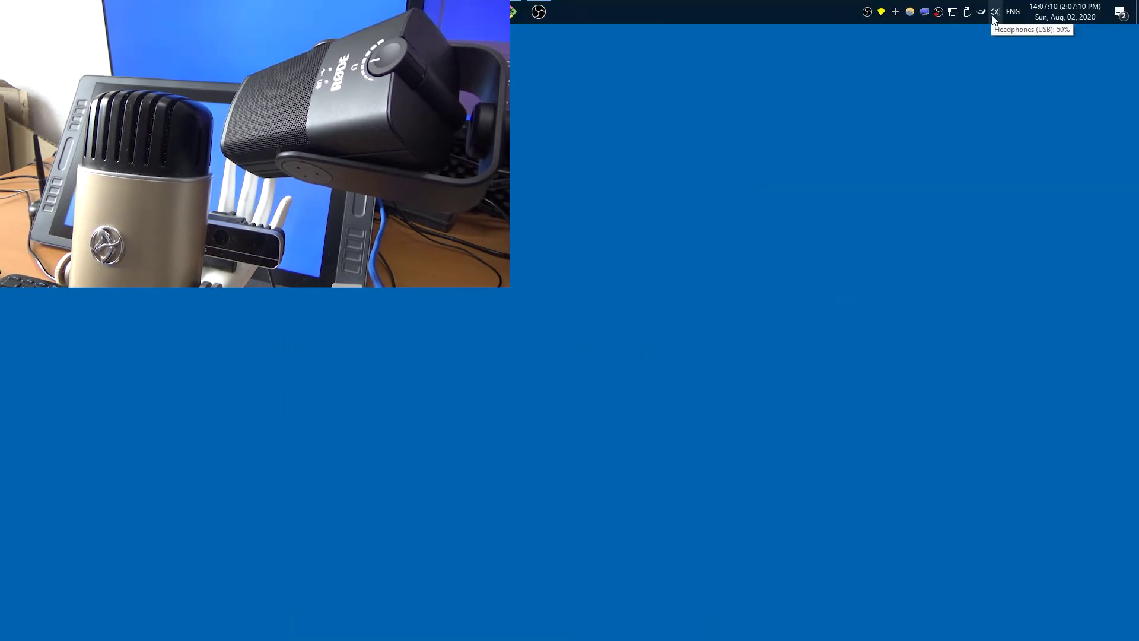
Step: Reopen the input's Device properties from the tray, save the Desktop Microphone (Rode) name, and go back
{"action": "right_click", "coordinate": [994, 13]}
{"action": "left_click", "coordinate": [1008, 48]}
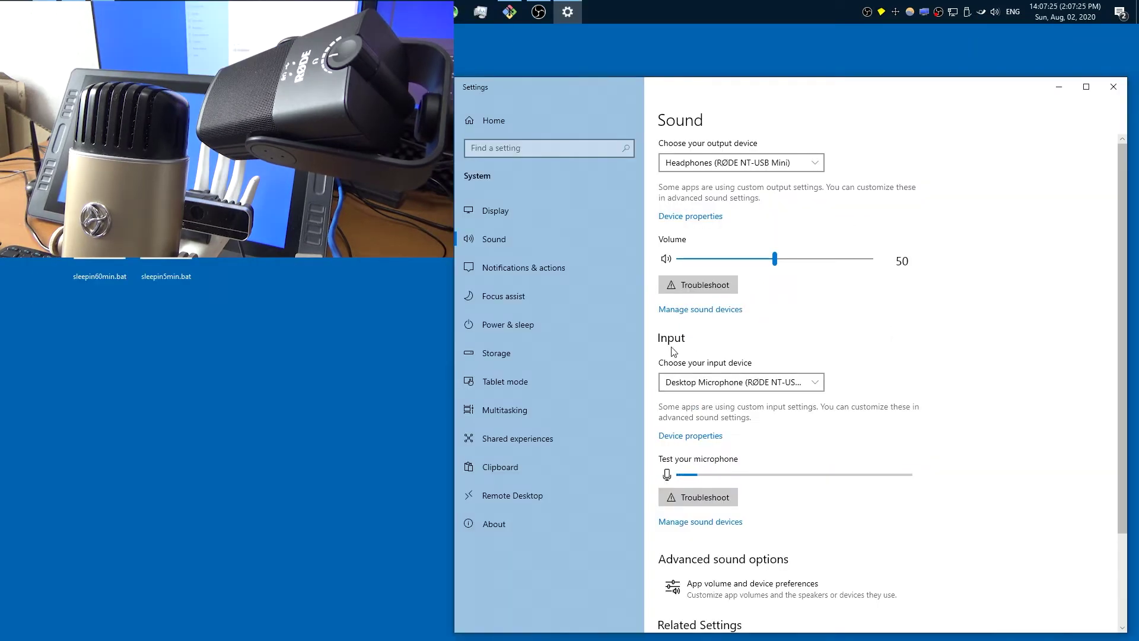
{"action": "left_click", "coordinate": [689, 436]}
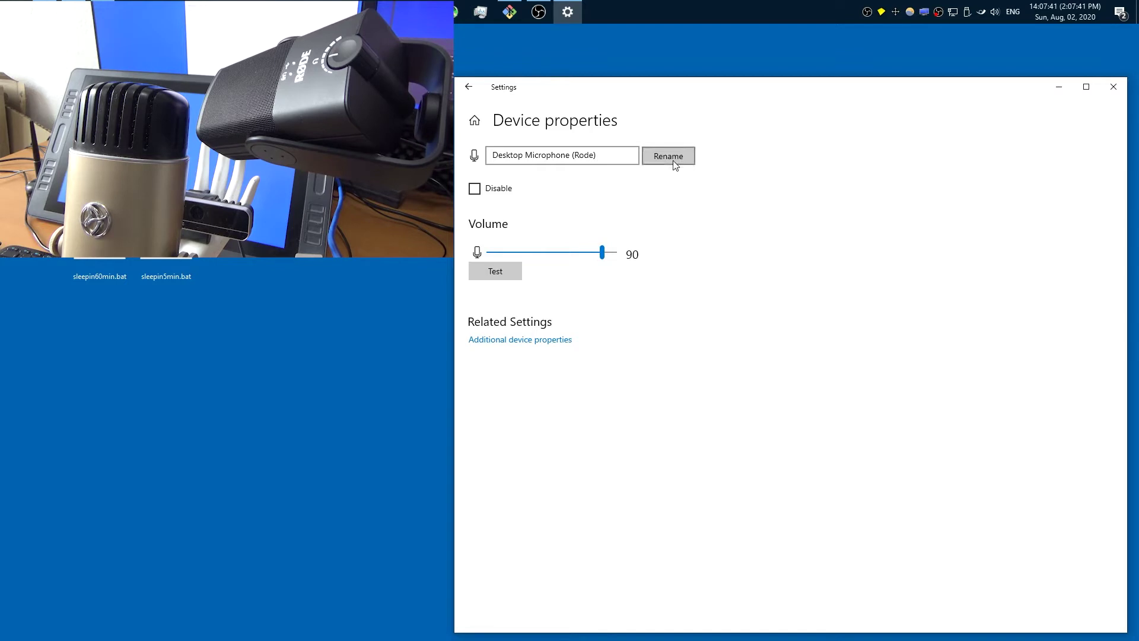
{"action": "left_click", "coordinate": [673, 160]}
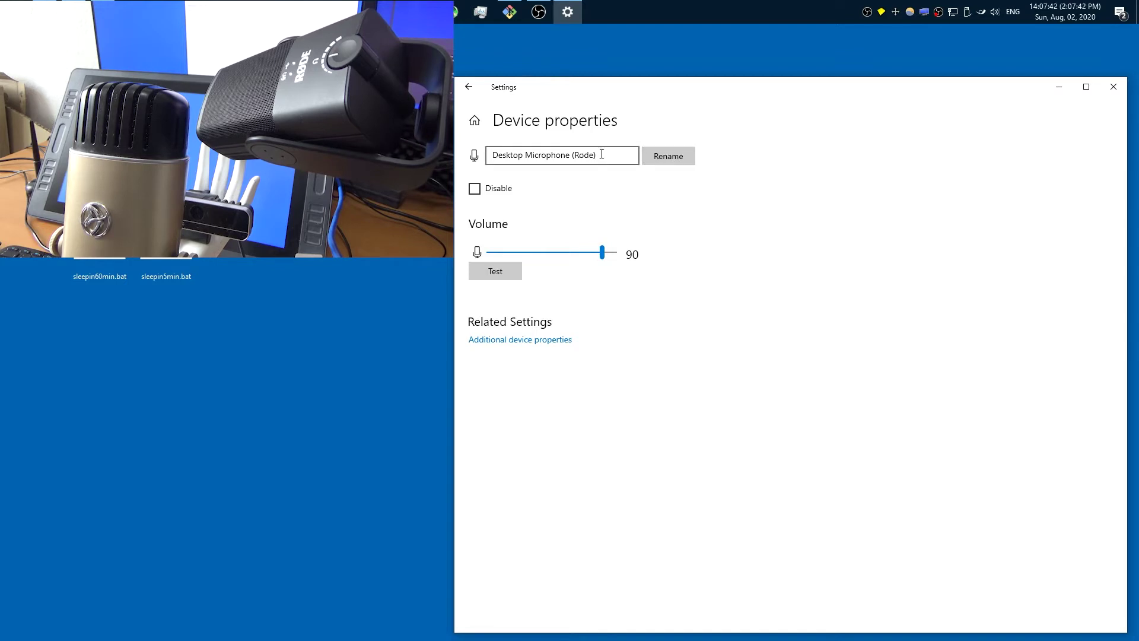
{"action": "left_click", "coordinate": [469, 89]}
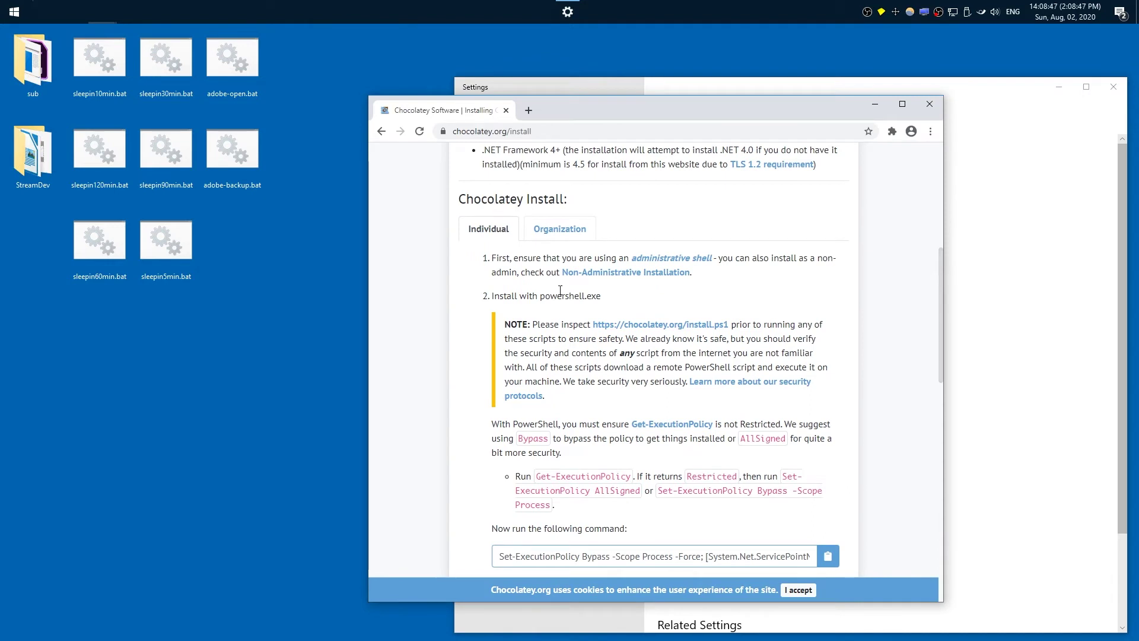
Step: Search Start for 'powershell' to find Windows PowerShell
{"action": "left_click", "coordinate": [11, 11]}
{"action": "type", "text": "powershell"}
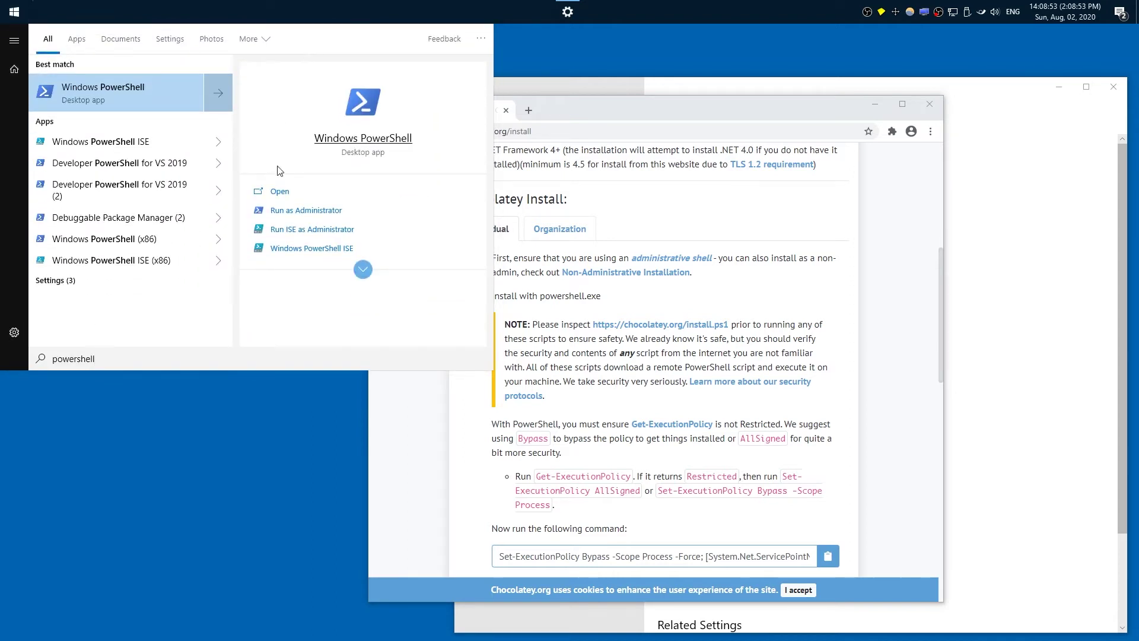
Step: Launch PowerShell as administrator and paste in the Chocolatey install command from the page
{"action": "left_click", "coordinate": [302, 214]}
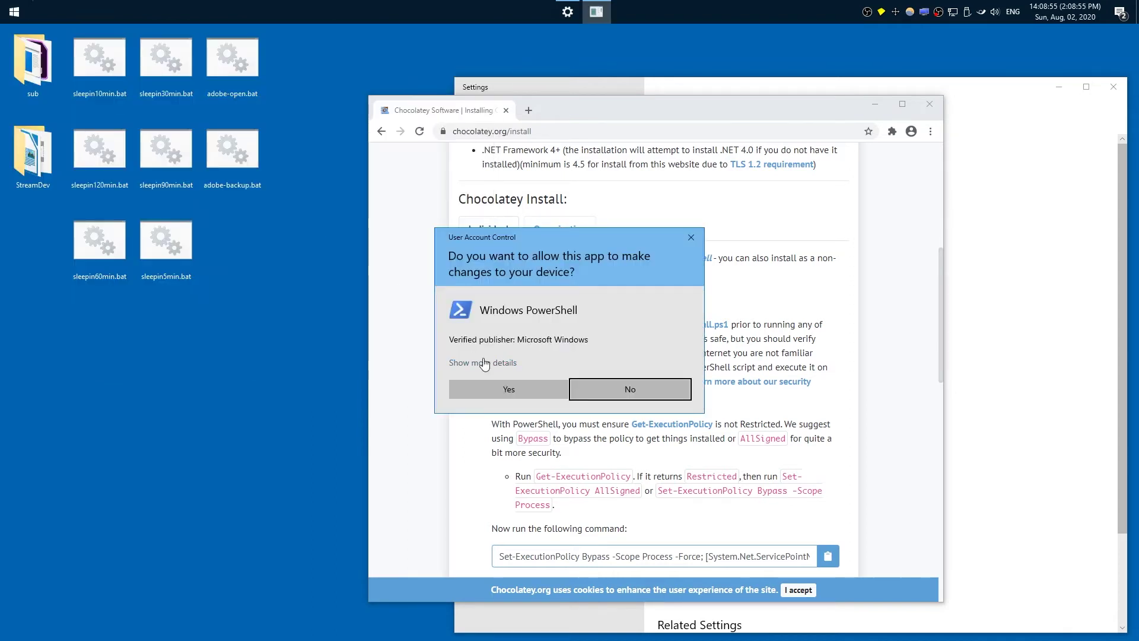
{"action": "left_click", "coordinate": [552, 388]}
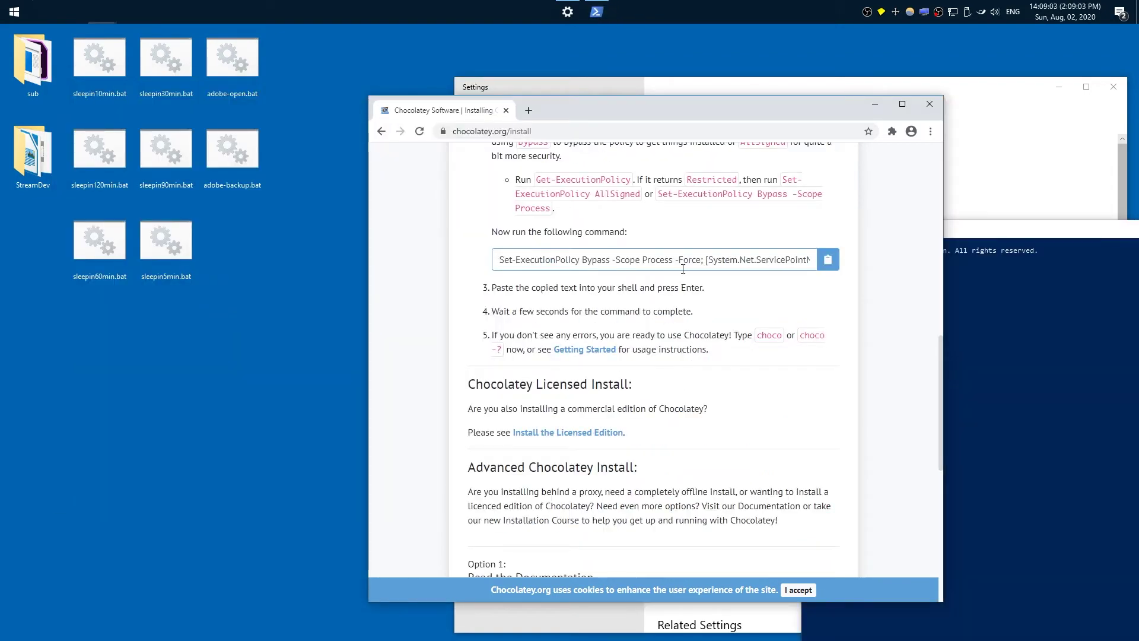
{"action": "left_click", "coordinate": [683, 269]}
{"action": "left_click", "coordinate": [994, 361]}
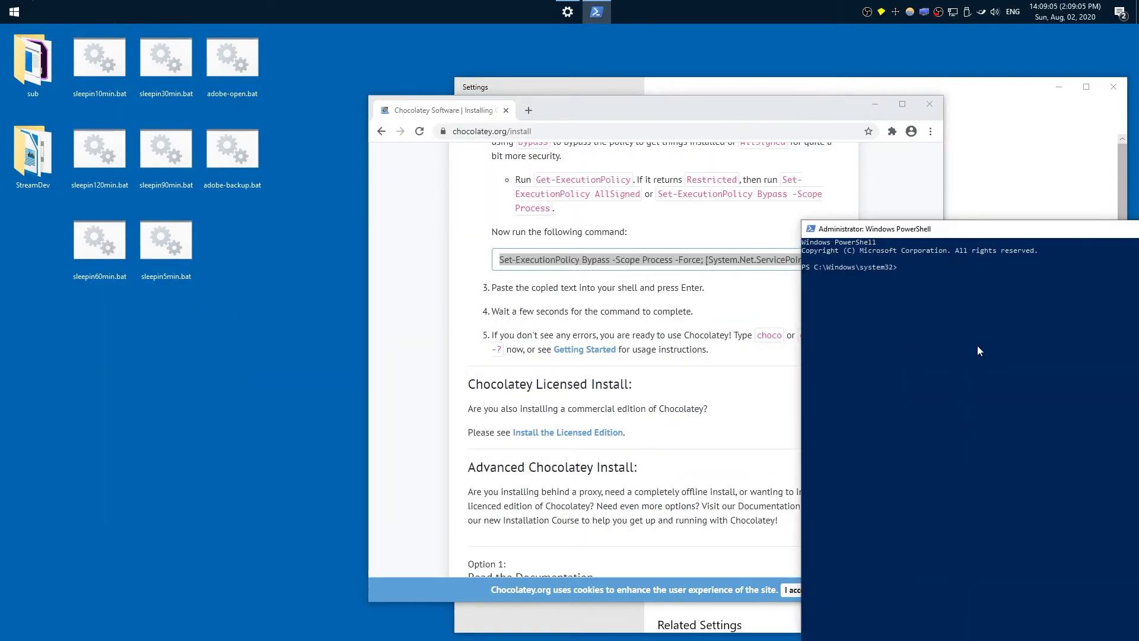
{"action": "left_click", "coordinate": [777, 269]}
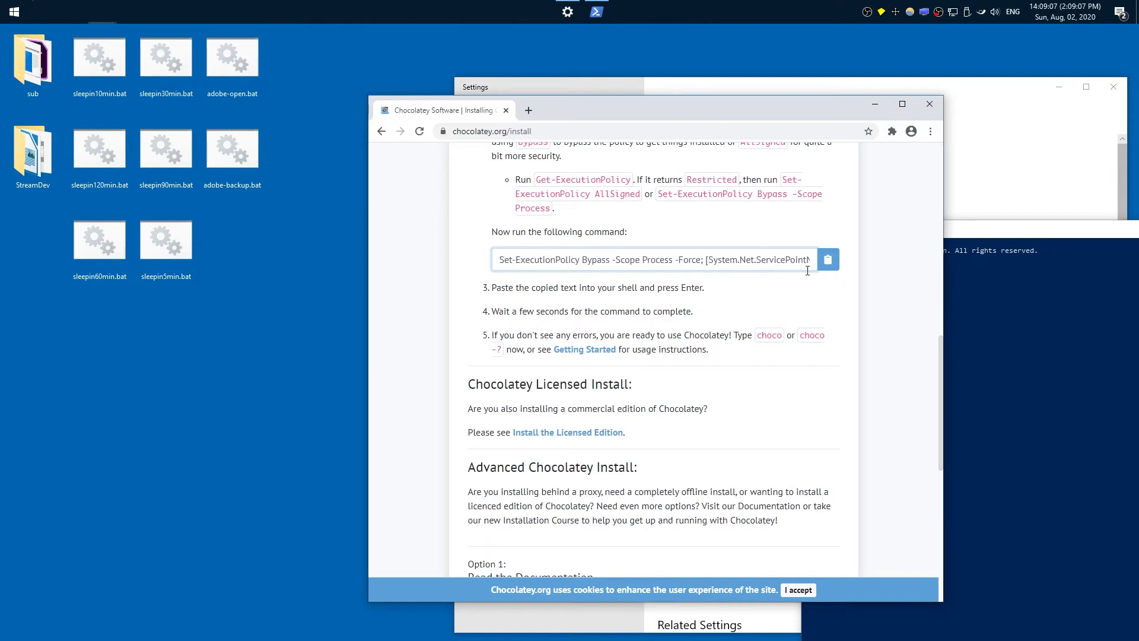
{"action": "left_click", "coordinate": [828, 259]}
{"action": "left_click", "coordinate": [978, 291]}
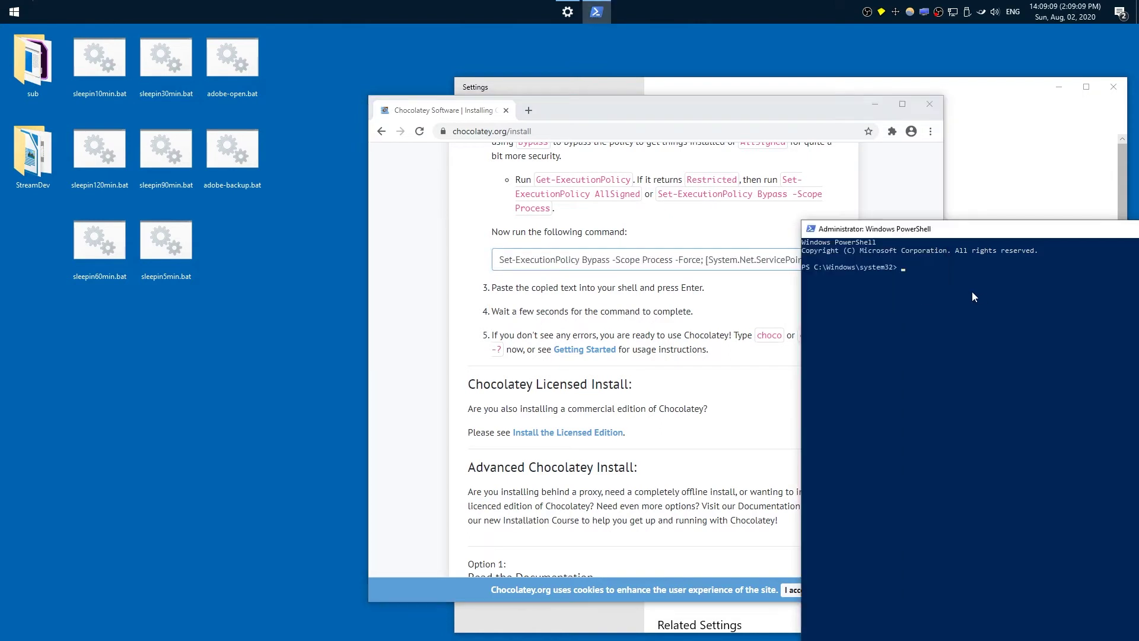
{"action": "right_click", "coordinate": [972, 290]}
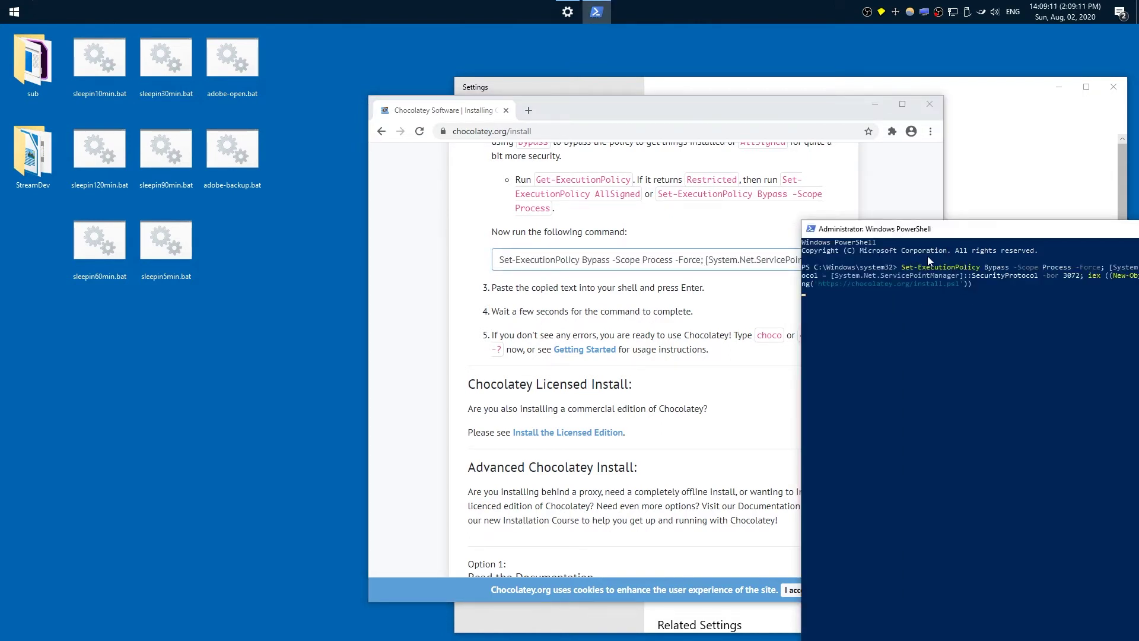
Step: Run 'choco' to confirm Chocolatey v0.10.15 is installed
{"action": "left_click", "coordinate": [544, 311]}
{"action": "double_click", "coordinate": [544, 311]}
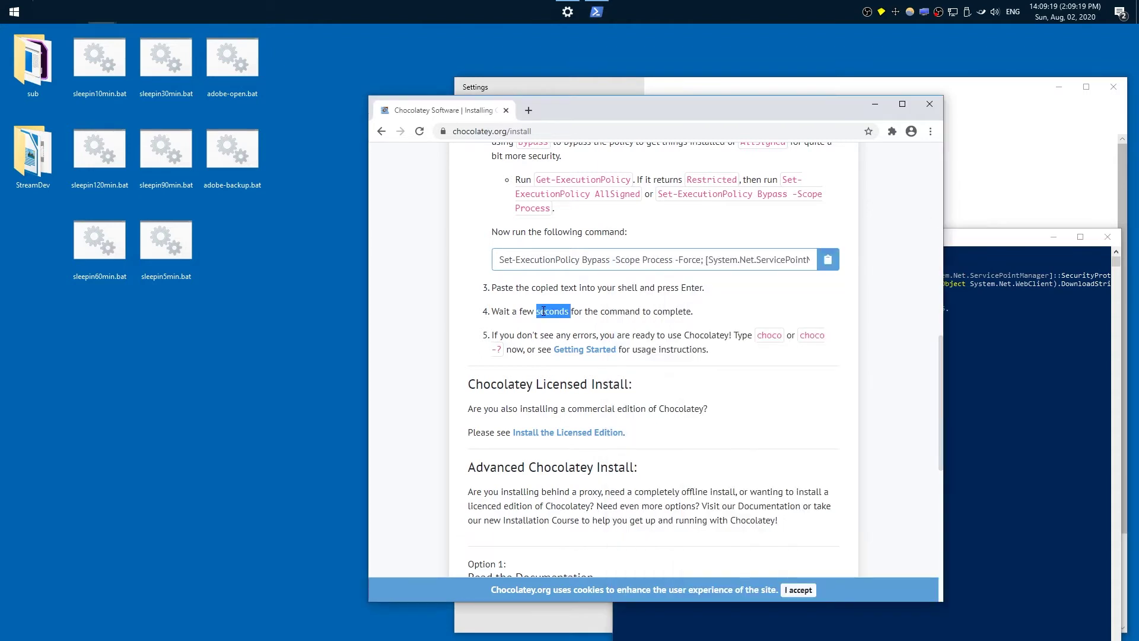
{"action": "triple_click", "coordinate": [544, 311]}
{"action": "triple_click", "coordinate": [629, 332]}
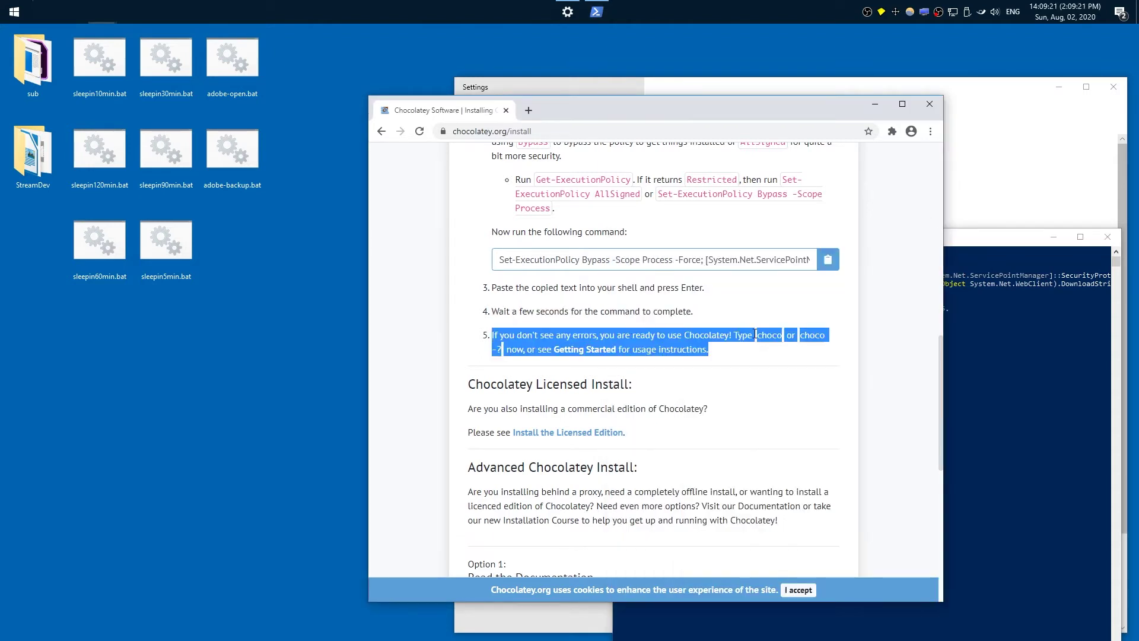
{"action": "double_click", "coordinate": [769, 334]}
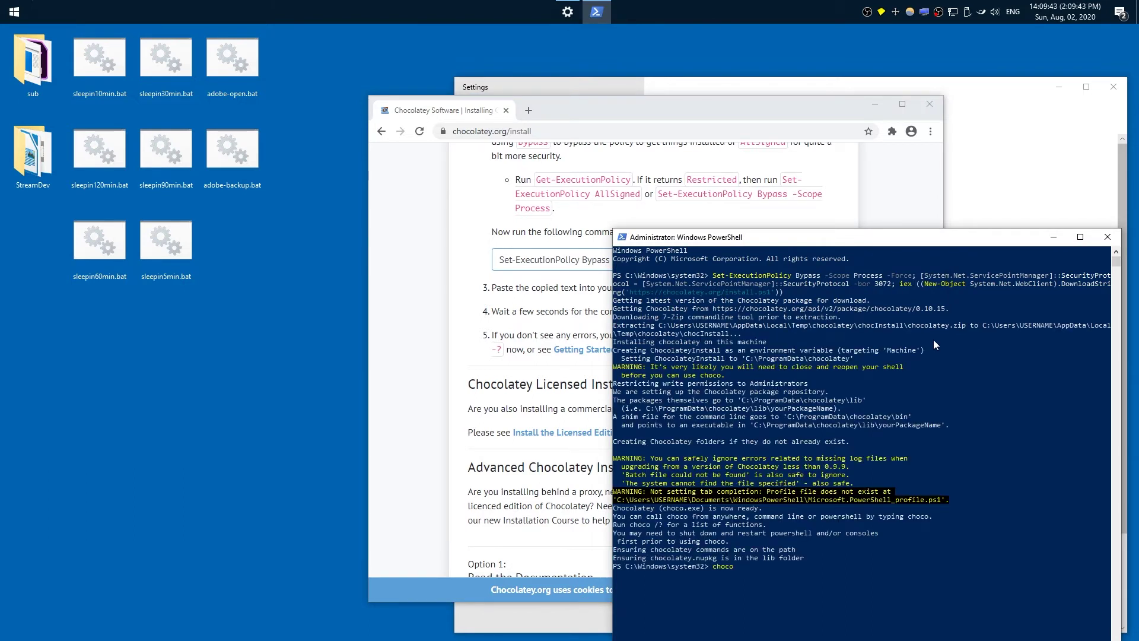
{"action": "key", "text": "Return"}
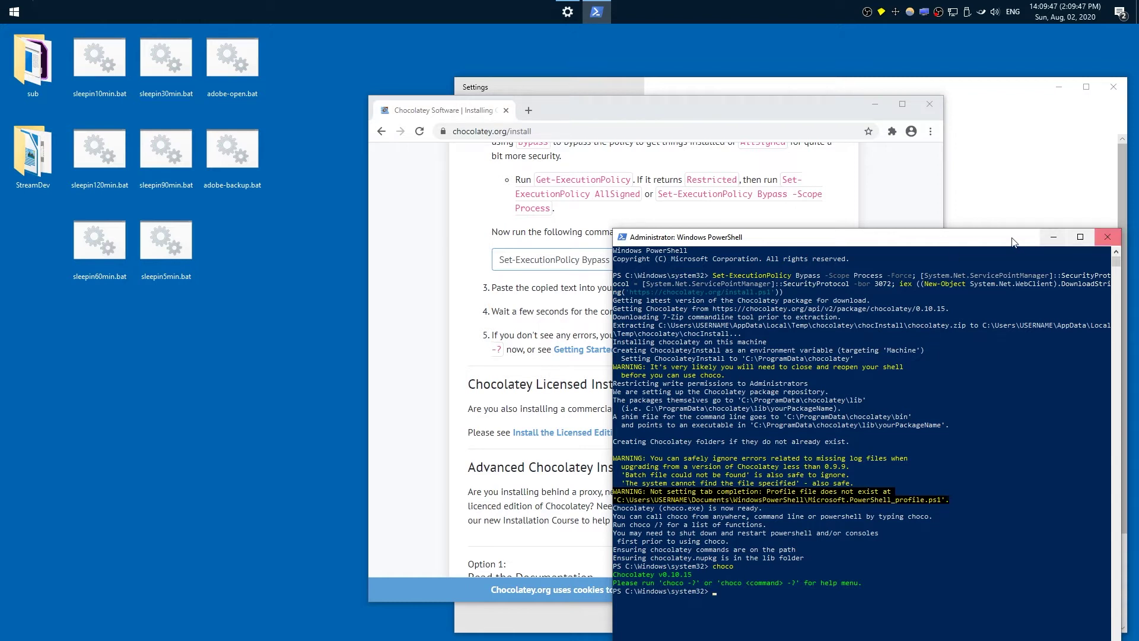
{"action": "left_click_drag", "start_coordinate": [1006, 243], "coordinate": [957, 200]}
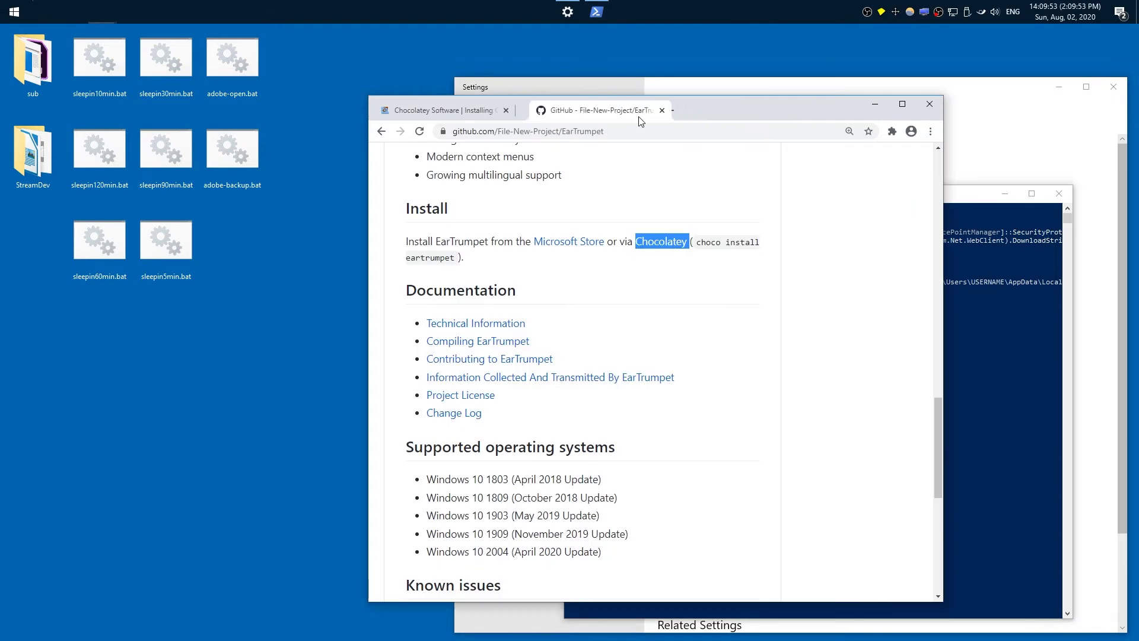
Step: Run 'choco install eartrumpet' (already installed, v2.1.7.0), then search Start for 'eartru'
{"action": "scroll", "coordinate": [541, 281], "scroll_direction": "up", "scroll_amount": 4}
{"action": "scroll", "coordinate": [541, 281], "scroll_direction": "down", "scroll_amount": 3}
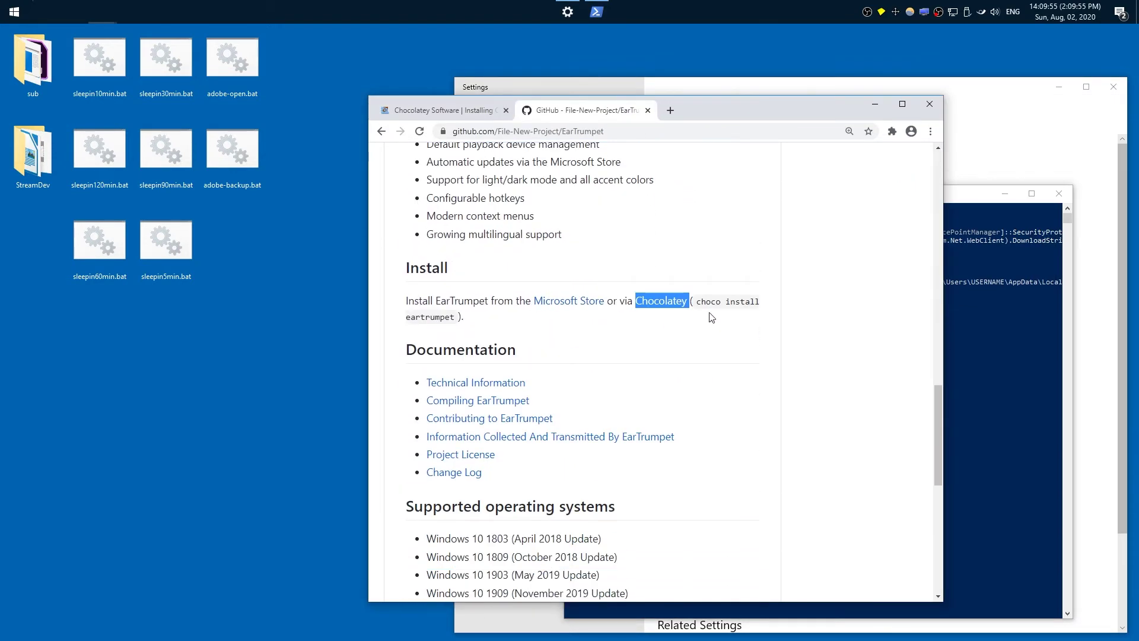
{"action": "left_click_drag", "start_coordinate": [707, 301], "coordinate": [421, 320]}
{"action": "key", "text": "ctrl+c"}
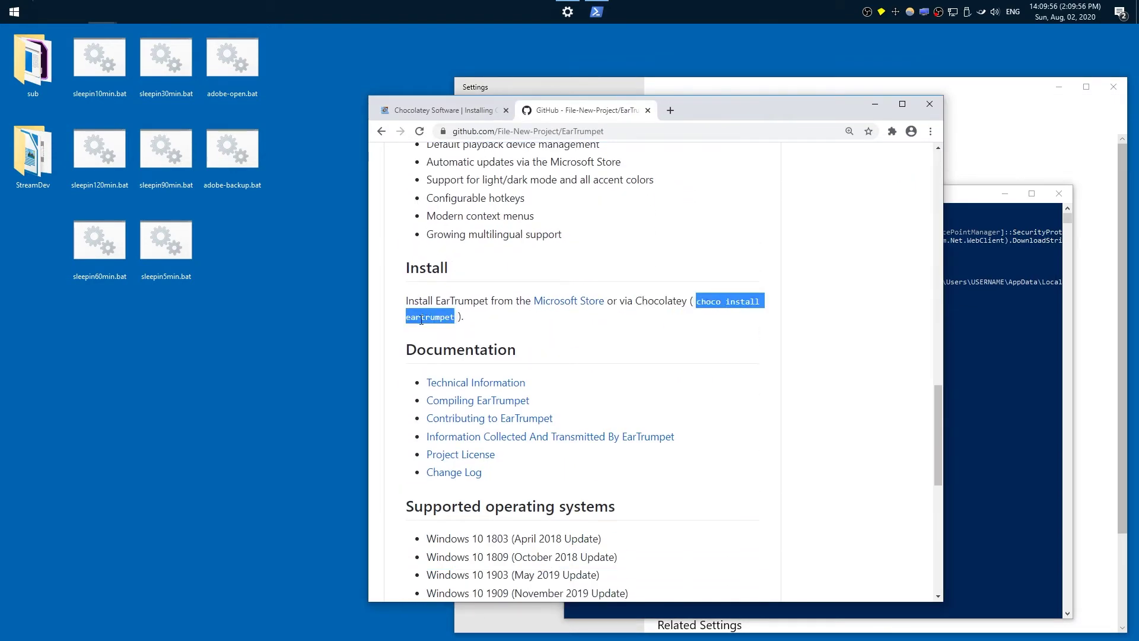
{"action": "left_click", "coordinate": [987, 342]}
{"action": "key", "text": "ctrl+v"}
{"action": "key", "text": "Return"}
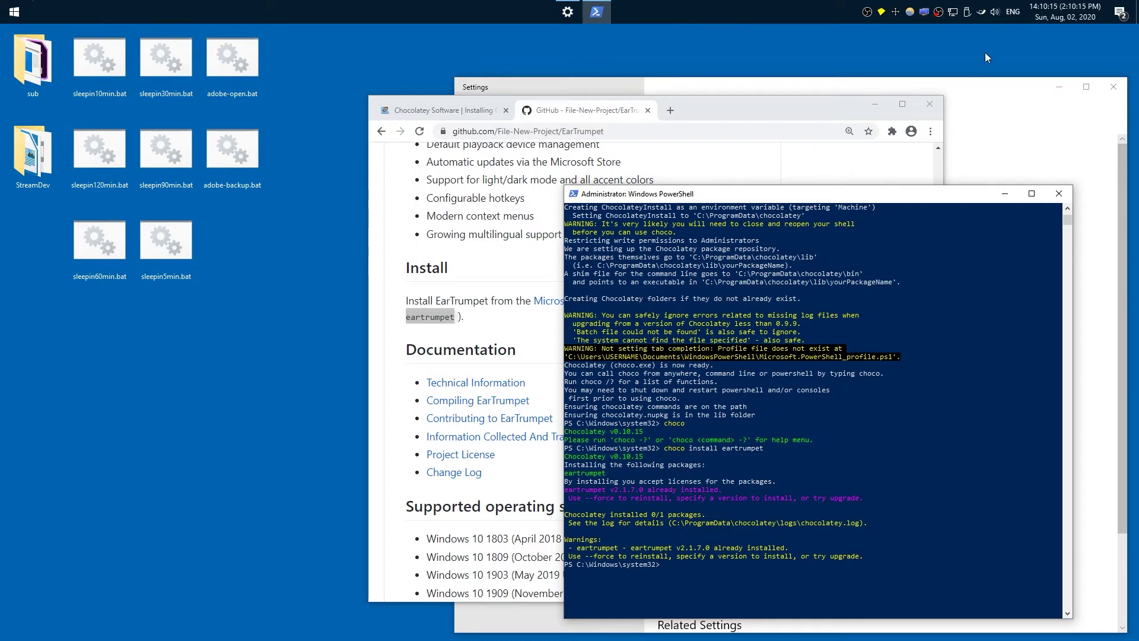
{"action": "key", "text": "super"}
{"action": "type", "text": "eartru"}
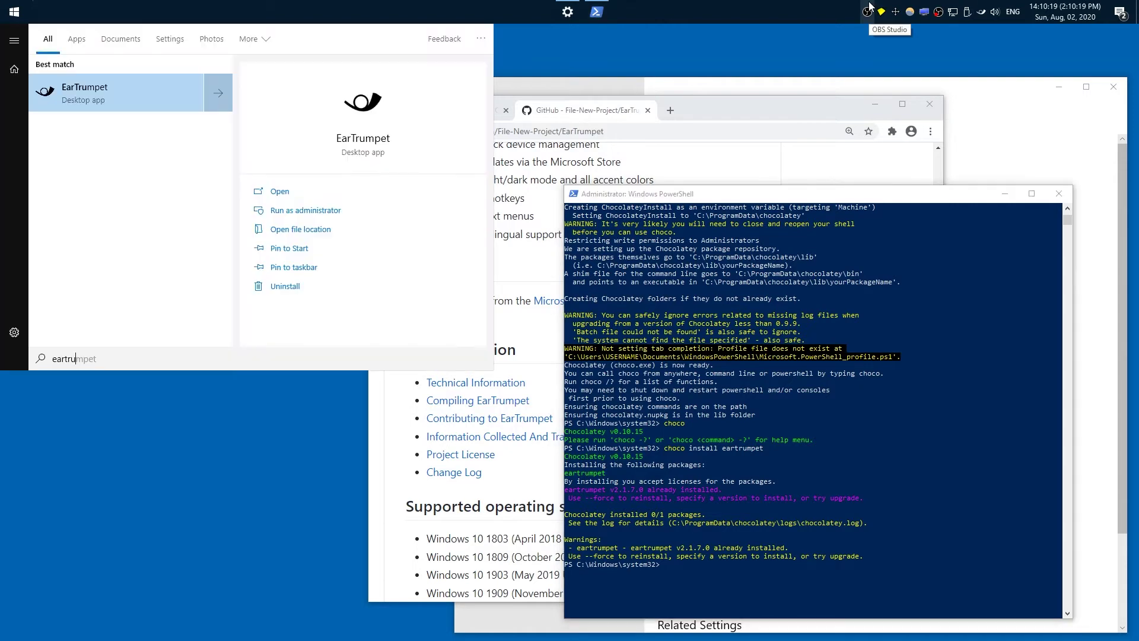
Step: Launch EarTrumpet and open Windows Legacy > Recording devices from its tray menu, centring the Sound dialog
{"action": "left_click", "coordinate": [118, 94]}
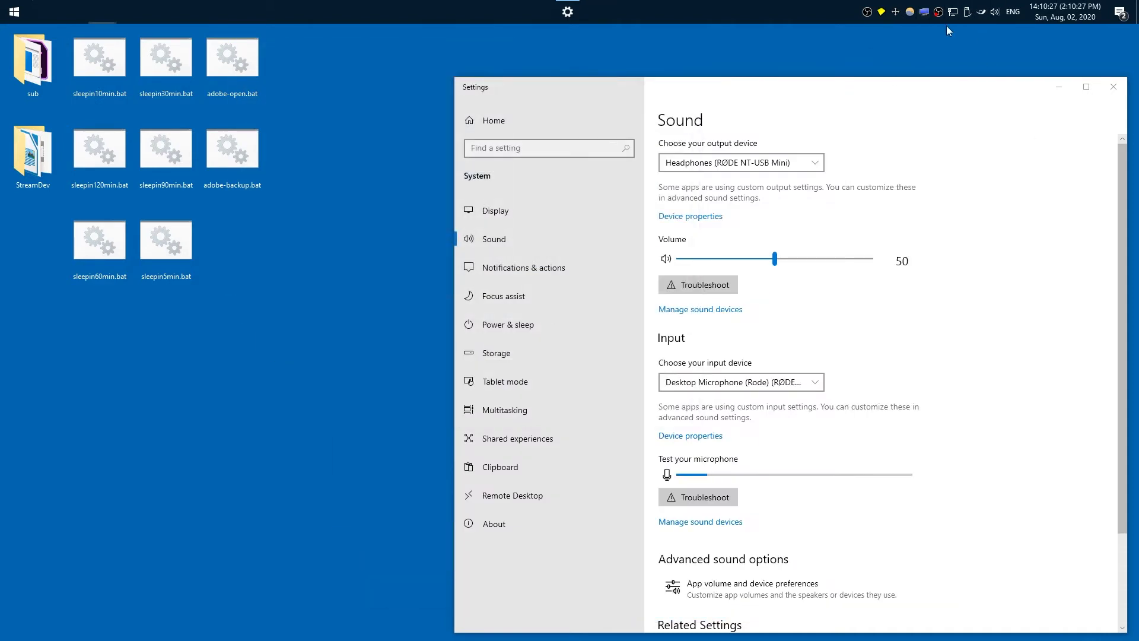
{"action": "right_click", "coordinate": [981, 16]}
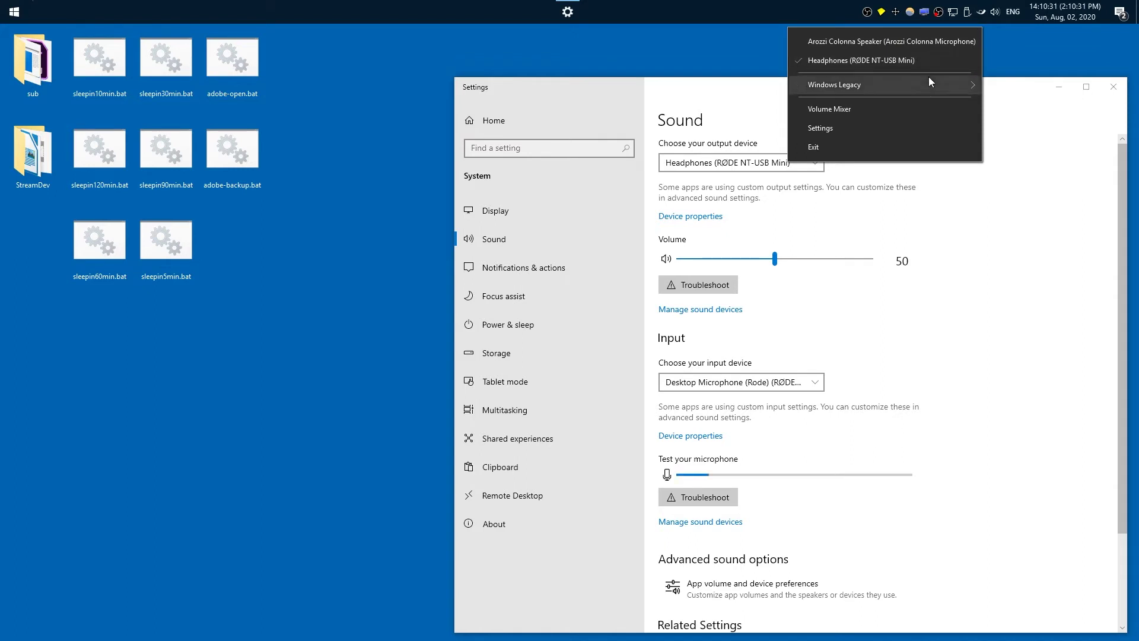
{"action": "mouse_move", "coordinate": [929, 78]}
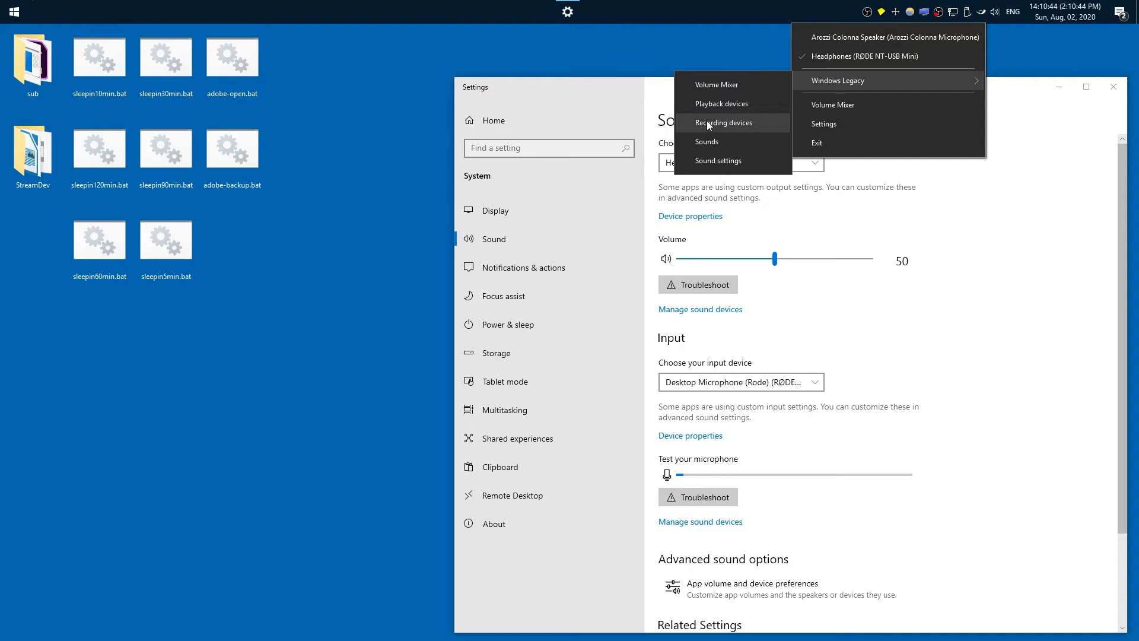
{"action": "left_click", "coordinate": [707, 122]}
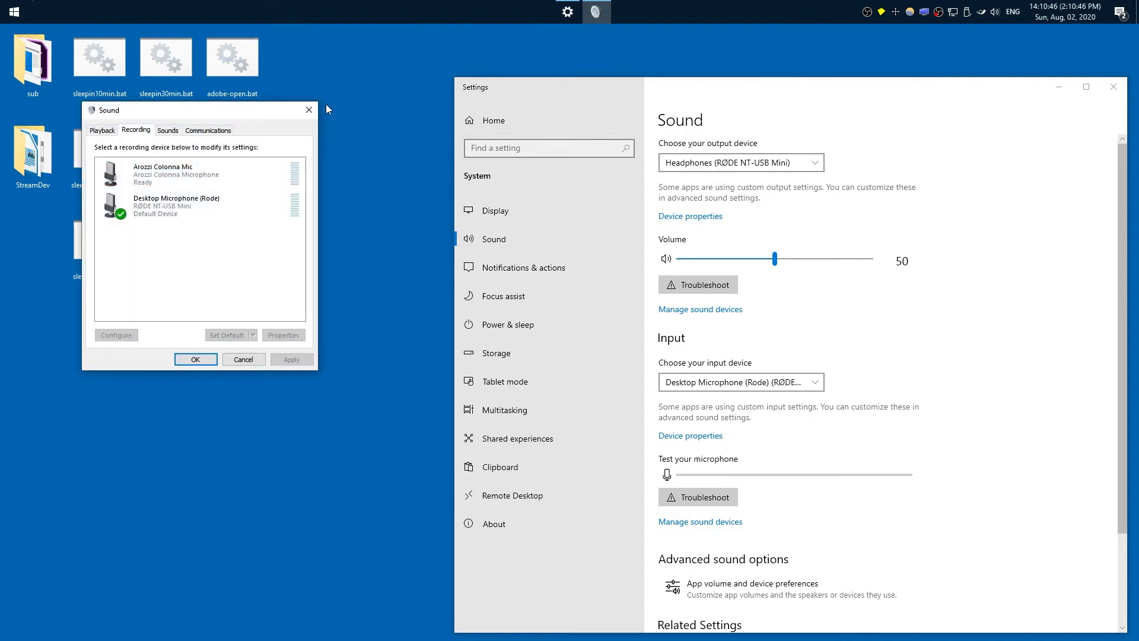
{"action": "left_click_drag", "start_coordinate": [257, 110], "coordinate": [353, 235]}
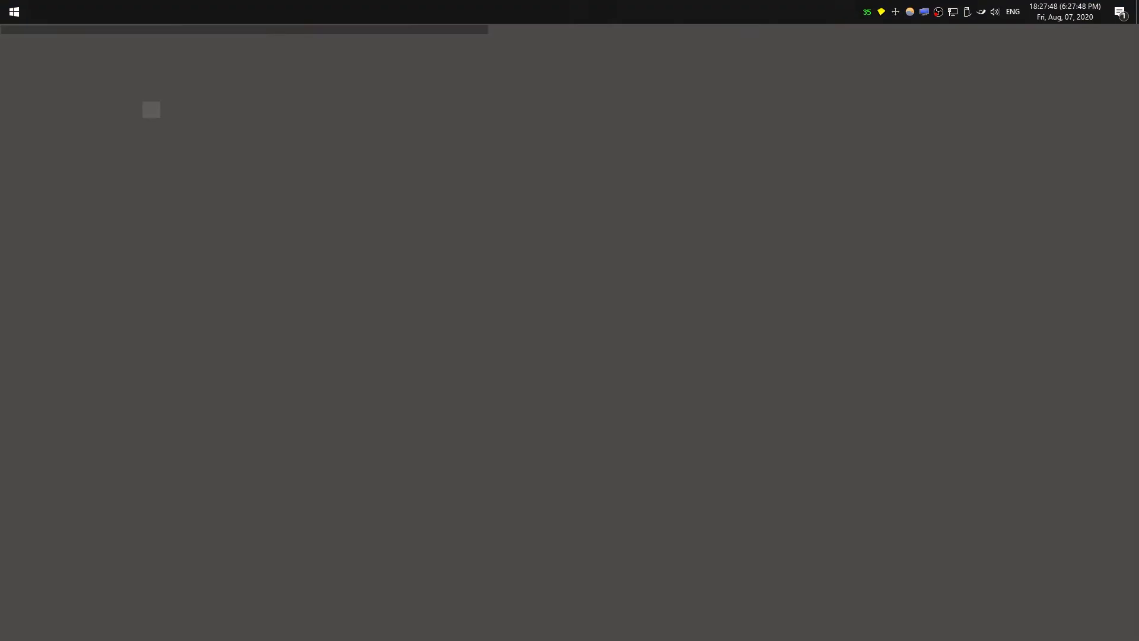
Step: Open Control Panel through Start search and show the Sound dialog's Recording tab
{"action": "left_click", "coordinate": [16, 21]}
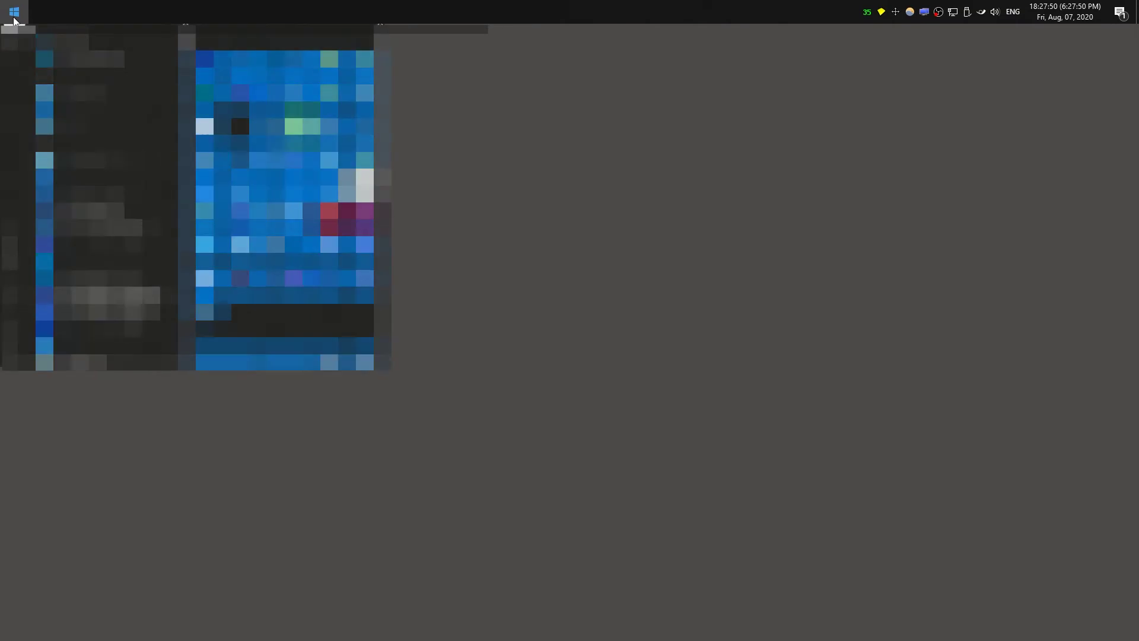
{"action": "type", "text": "control panel"}
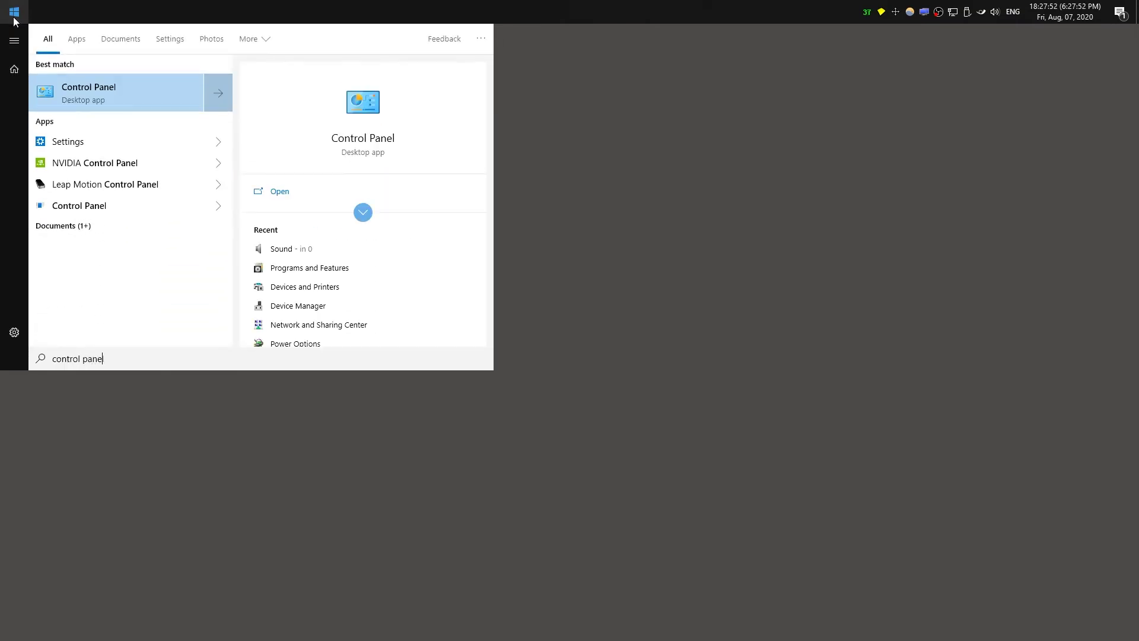
{"action": "left_click", "coordinate": [115, 103]}
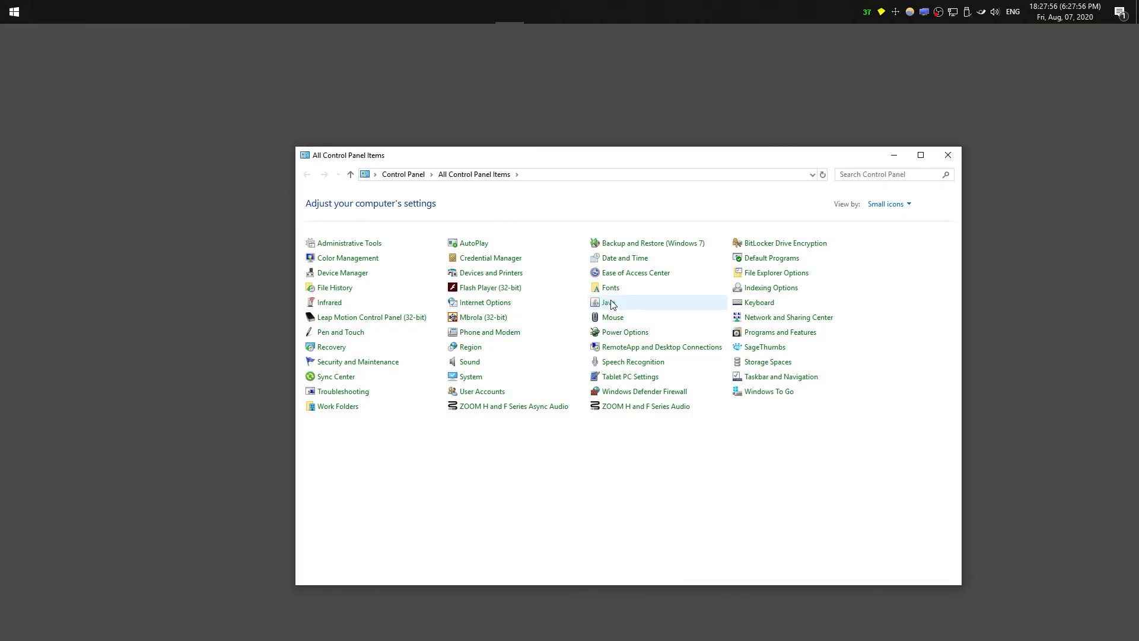
{"action": "left_click", "coordinate": [469, 365]}
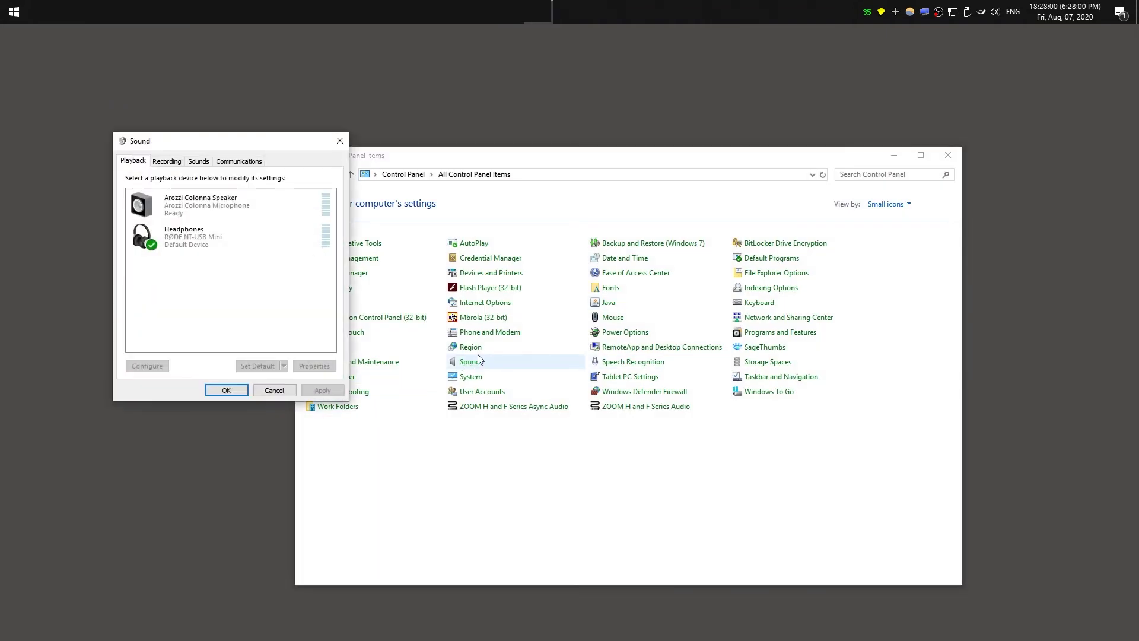
{"action": "left_click", "coordinate": [166, 162]}
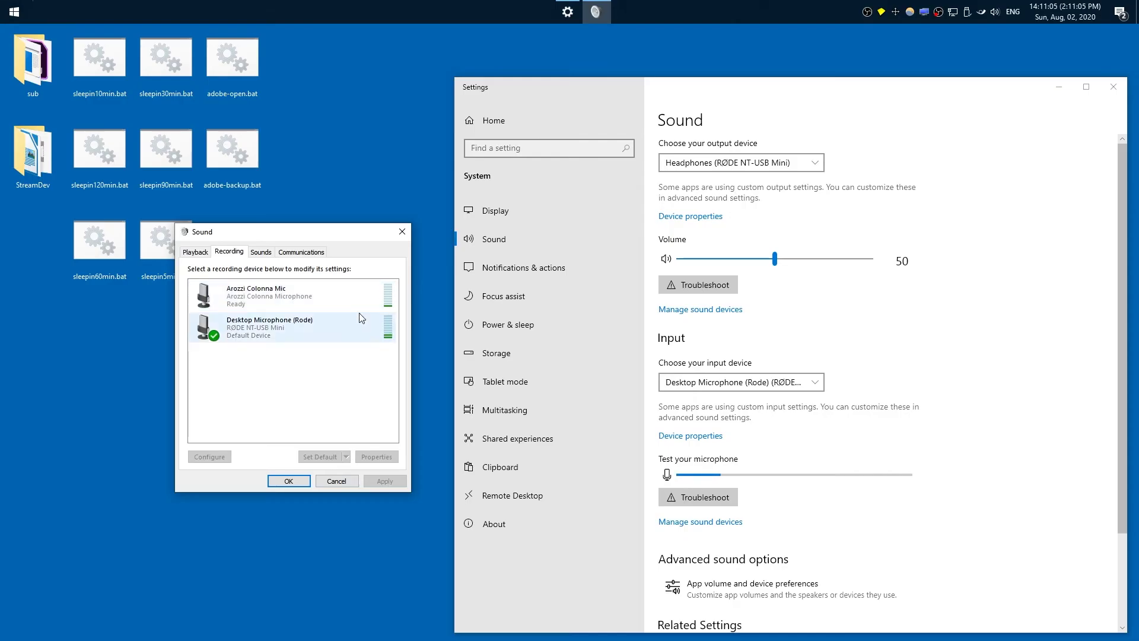
Step: Make Arozzi Colonna Mic the input device in Settings
{"action": "left_click", "coordinate": [276, 325]}
{"action": "left_click", "coordinate": [265, 298]}
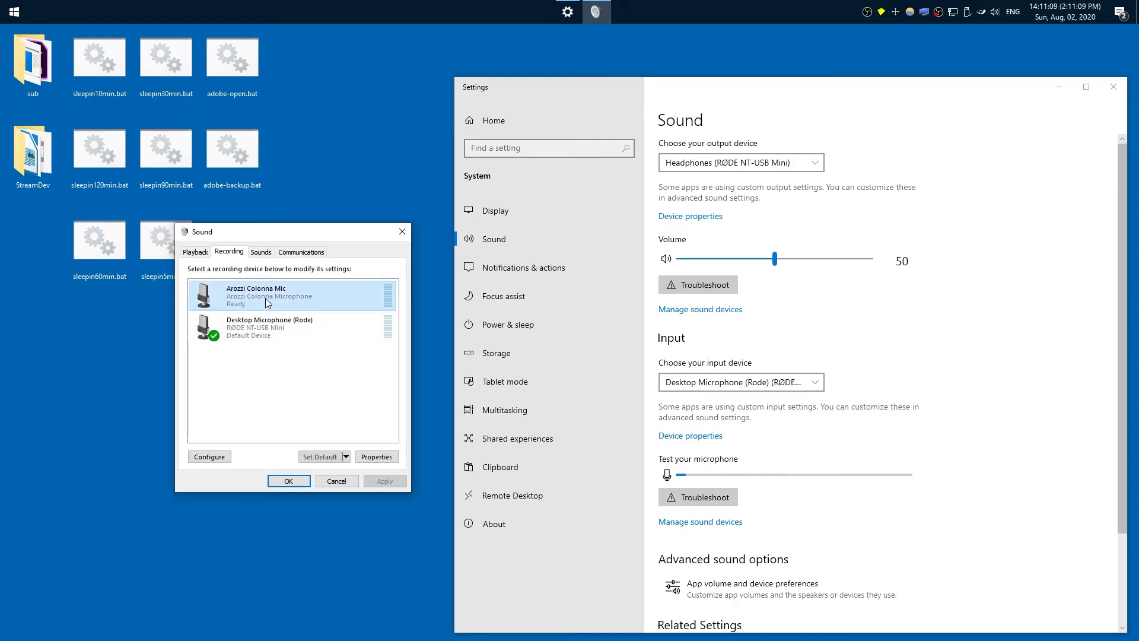
{"action": "left_click", "coordinate": [718, 382]}
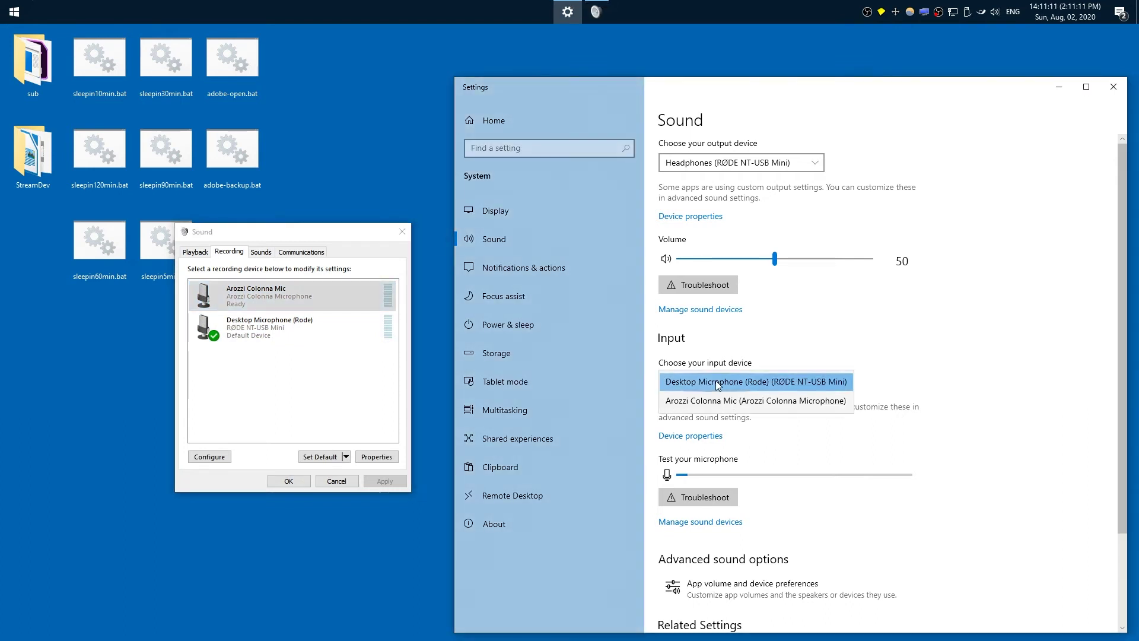
{"action": "left_click", "coordinate": [705, 402]}
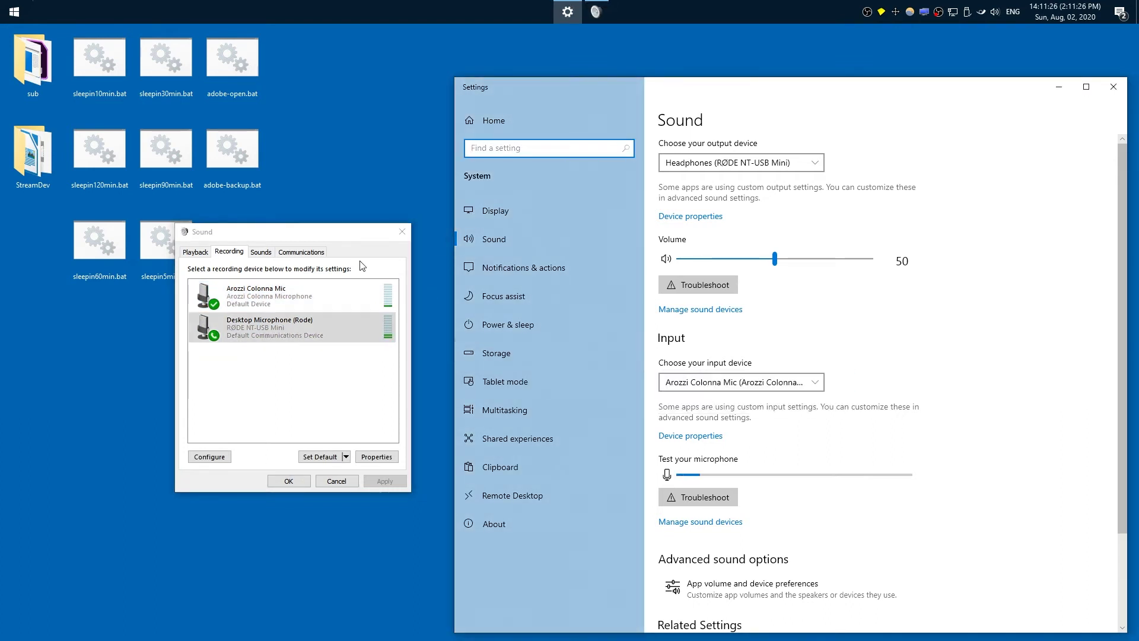
Step: Open Arozzi Colonna Mic Properties, then switch the input back to Desktop Microphone (Rode)
{"action": "left_click", "coordinate": [312, 295]}
{"action": "double_click", "coordinate": [312, 294]}
{"action": "left_click_drag", "start_coordinate": [309, 278], "coordinate": [244, 380]}
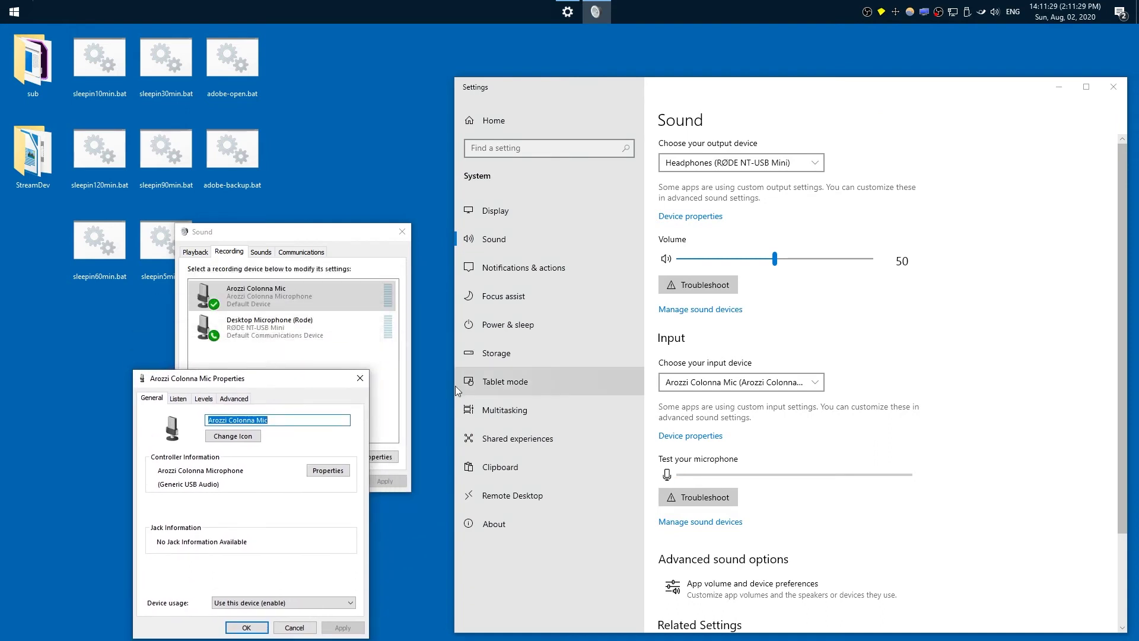
{"action": "left_click", "coordinate": [739, 383]}
{"action": "left_click", "coordinate": [736, 368]}
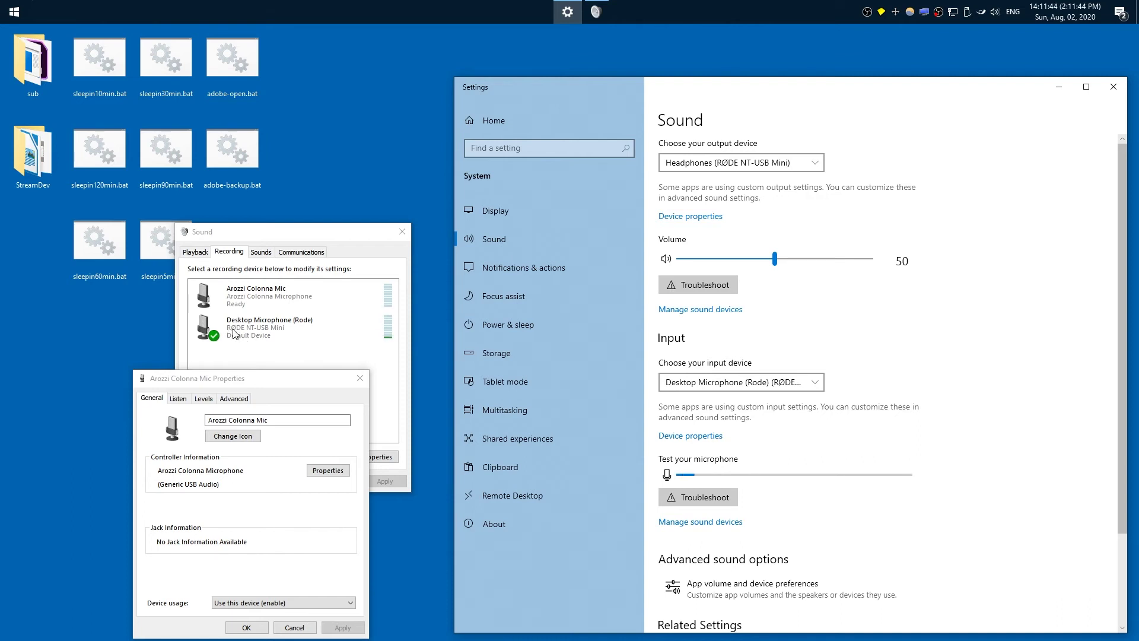
Step: Experiment with the Arozzi Colonna Mic level and Rode volume sliders, ending at 50 and 90
{"action": "left_click", "coordinate": [691, 437]}
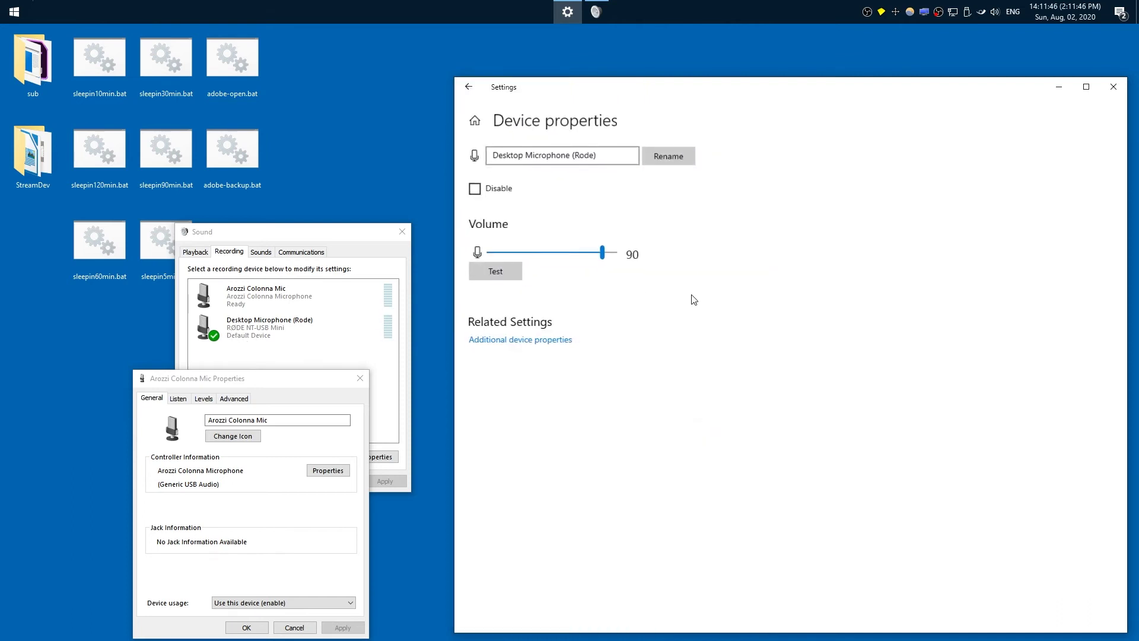
{"action": "left_click", "coordinate": [202, 399]}
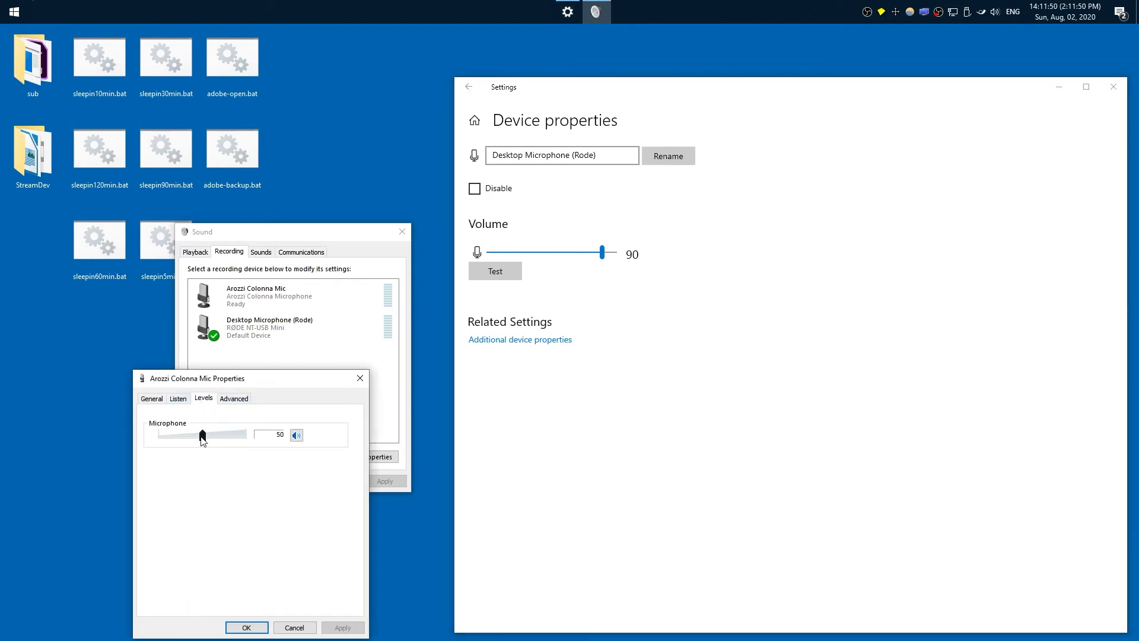
{"action": "mouse_move", "coordinate": [202, 439]}
{"action": "left_mouse_down"}
{"action": "mouse_move", "coordinate": [241, 439]}
{"action": "mouse_move", "coordinate": [188, 439]}
{"action": "mouse_move", "coordinate": [203, 448]}
{"action": "left_mouse_up"}
{"action": "mouse_move", "coordinate": [600, 254]}
{"action": "left_mouse_down"}
{"action": "mouse_move", "coordinate": [574, 254]}
{"action": "mouse_move", "coordinate": [605, 260]}
{"action": "left_mouse_up"}
{"action": "left_click_drag", "start_coordinate": [600, 262], "coordinate": [603, 261]}
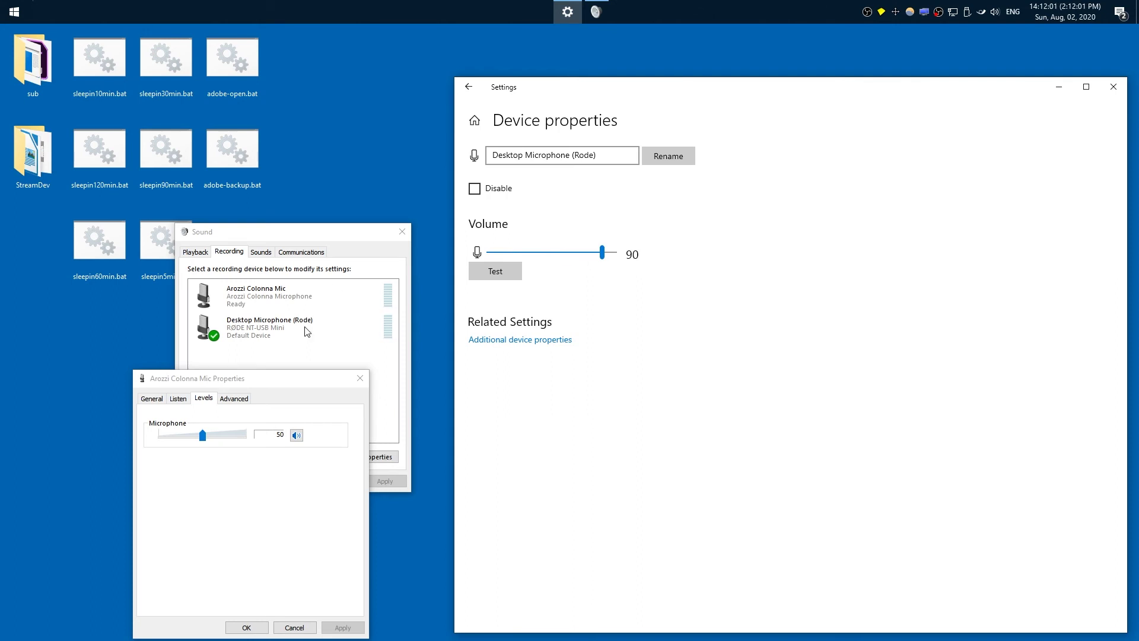
{"action": "left_click_drag", "start_coordinate": [203, 437], "coordinate": [176, 436]}
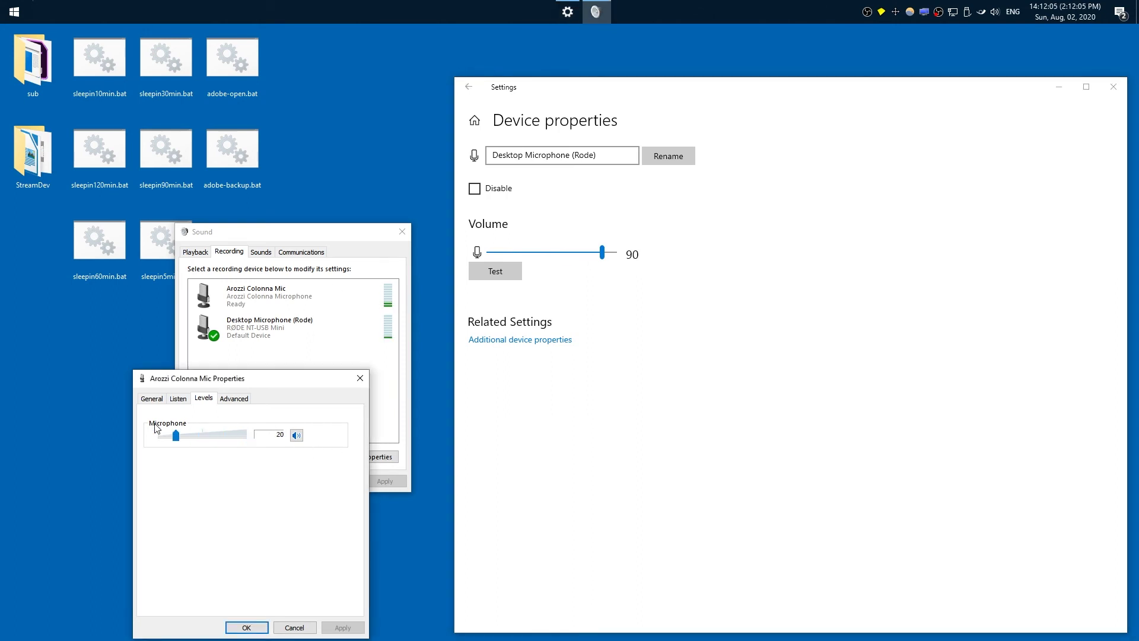
{"action": "left_click", "coordinate": [206, 437]}
{"action": "left_click", "coordinate": [206, 438]}
{"action": "left_click_drag", "start_coordinate": [200, 439], "coordinate": [202, 443]}
{"action": "mouse_move", "coordinate": [605, 256]}
{"action": "left_mouse_down"}
{"action": "mouse_move", "coordinate": [490, 256]}
{"action": "mouse_move", "coordinate": [790, 304]}
{"action": "mouse_move", "coordinate": [604, 257]}
{"action": "left_mouse_up"}
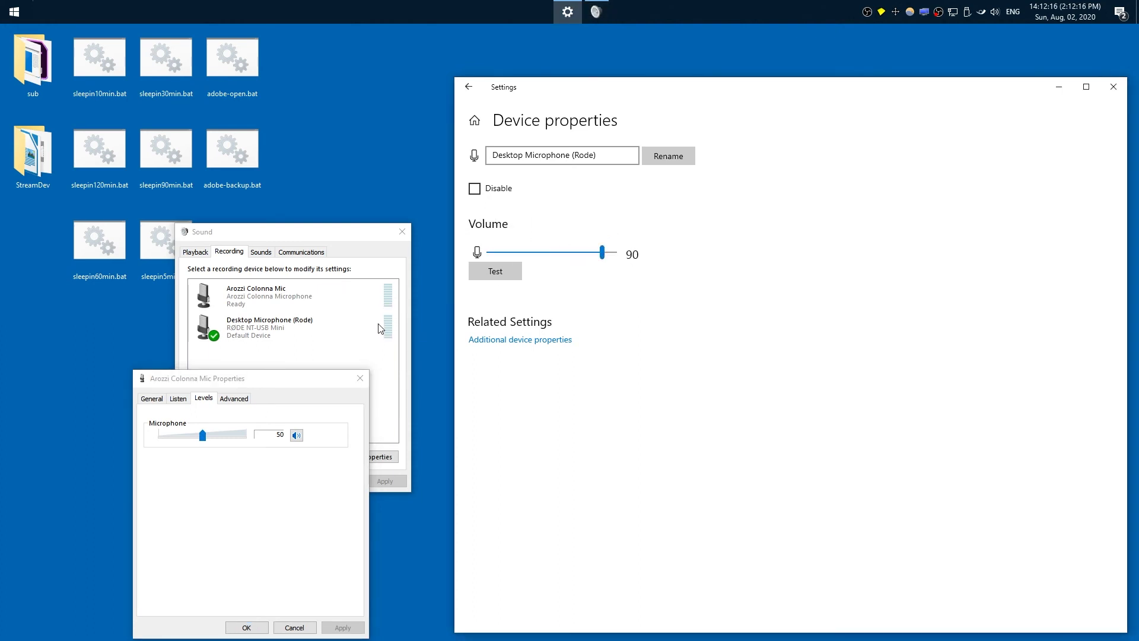